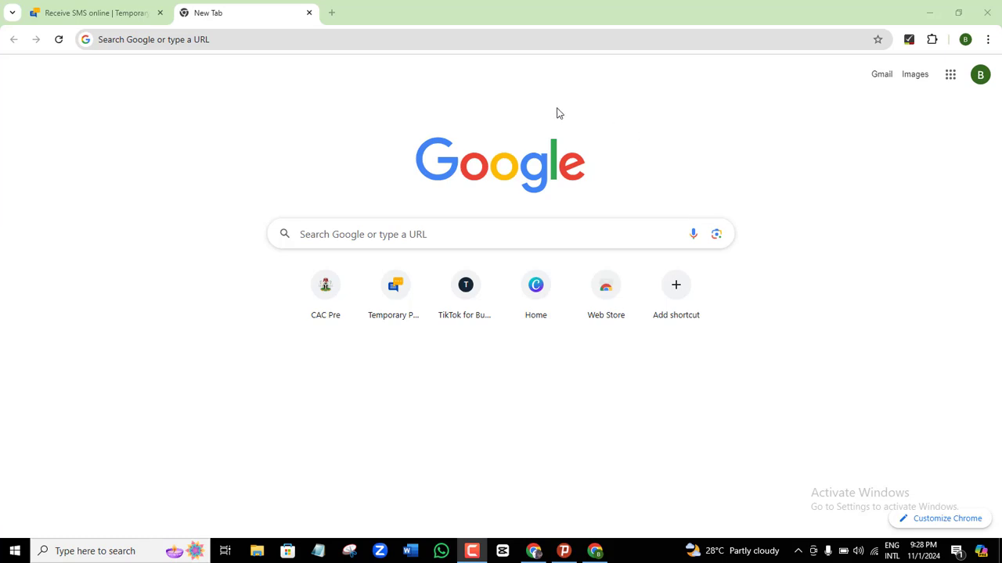
- Enter the address ads.tiktok.com in the new tab without loading it
{"action": "left_click", "coordinate": [244, 39]}
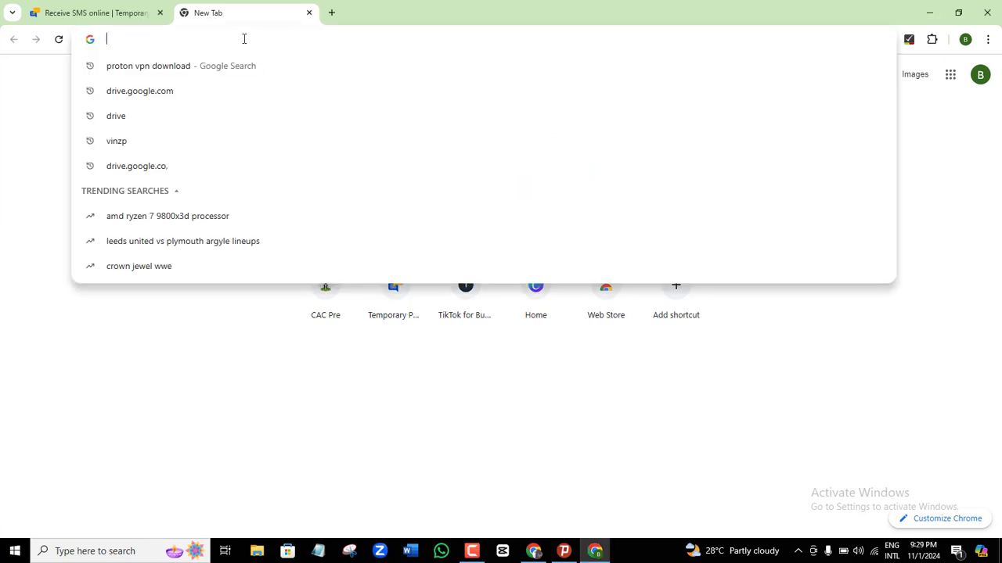
{"action": "type", "text": "ads"}
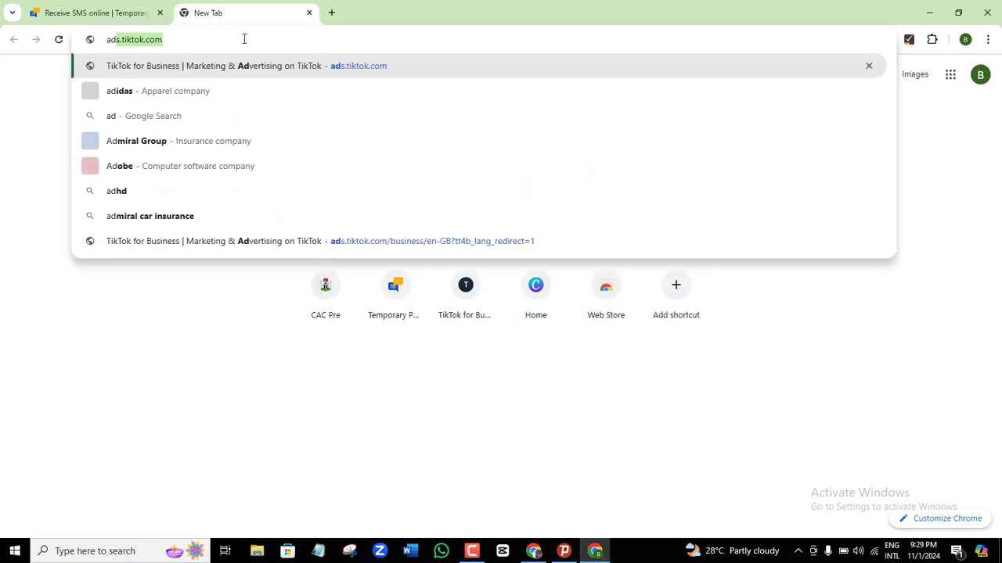
{"action": "type", "text": "."}
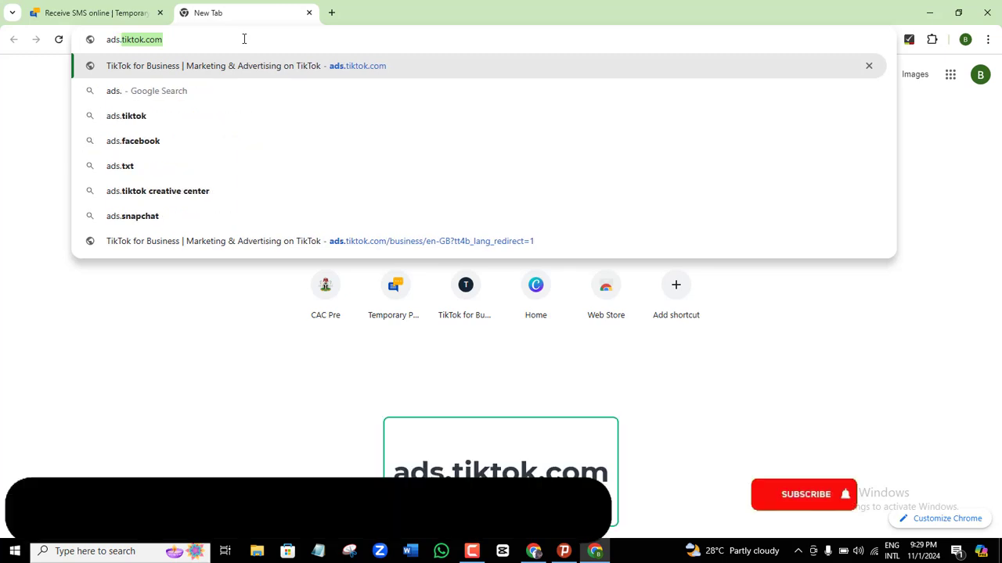
{"action": "key", "text": "Right"}
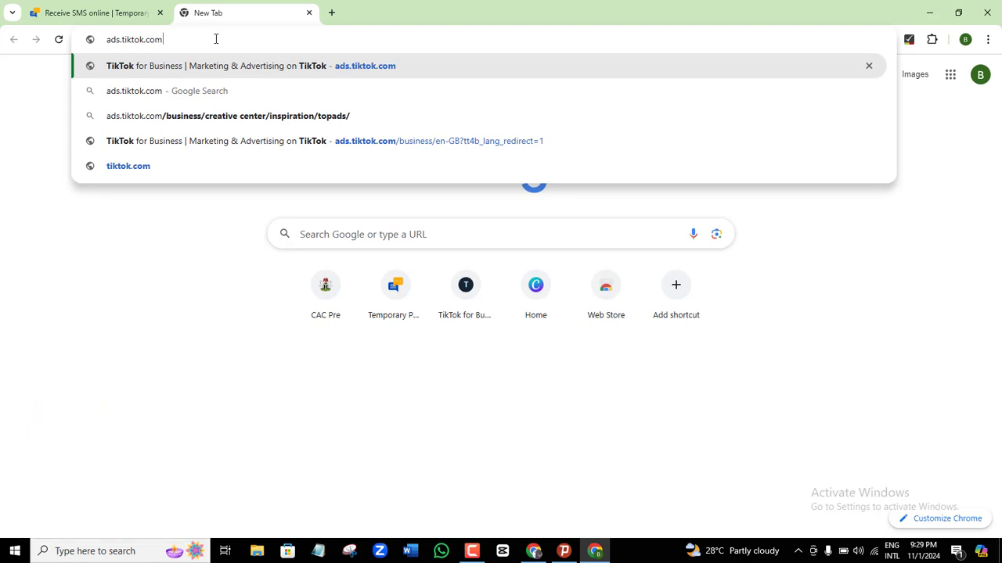
- Switch to Psiphon 3 to check the VPN connection status and selected server, and return to the Chrome window
{"action": "left_click", "coordinate": [930, 13]}
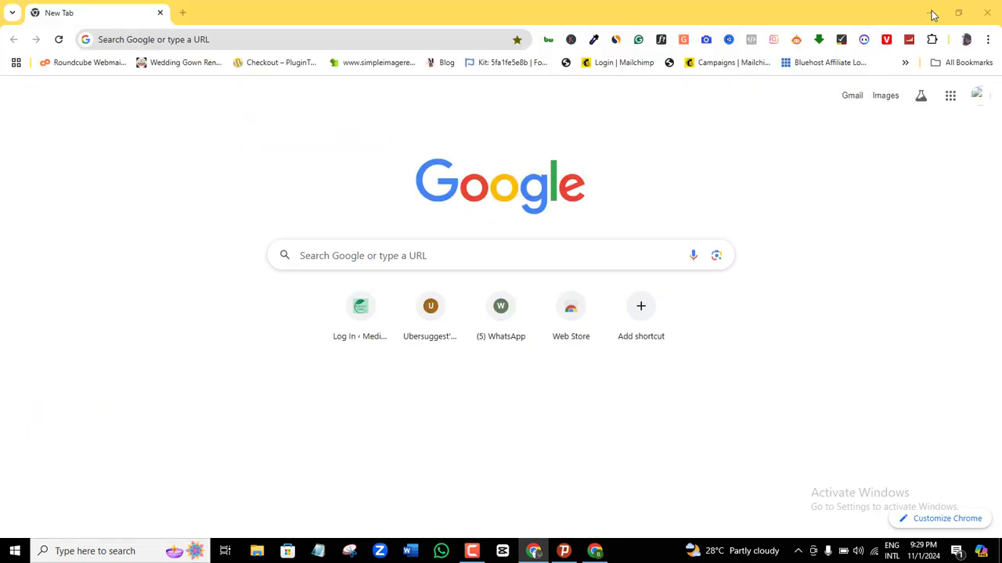
{"action": "left_click", "coordinate": [932, 12]}
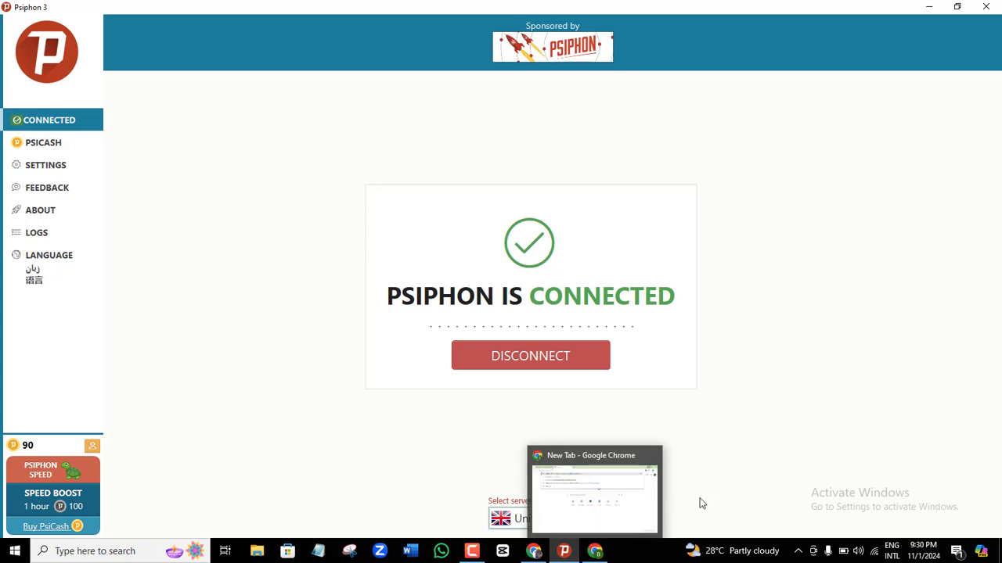
{"action": "left_click", "coordinate": [595, 551]}
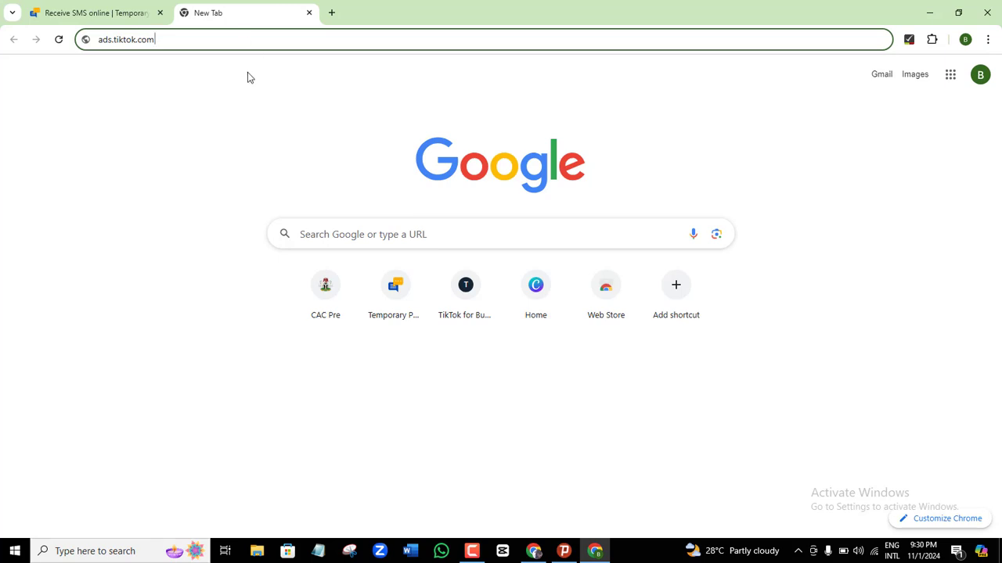
- Load the TikTok for Business site and open its advertiser account sign-up form
{"action": "key", "text": "Return"}
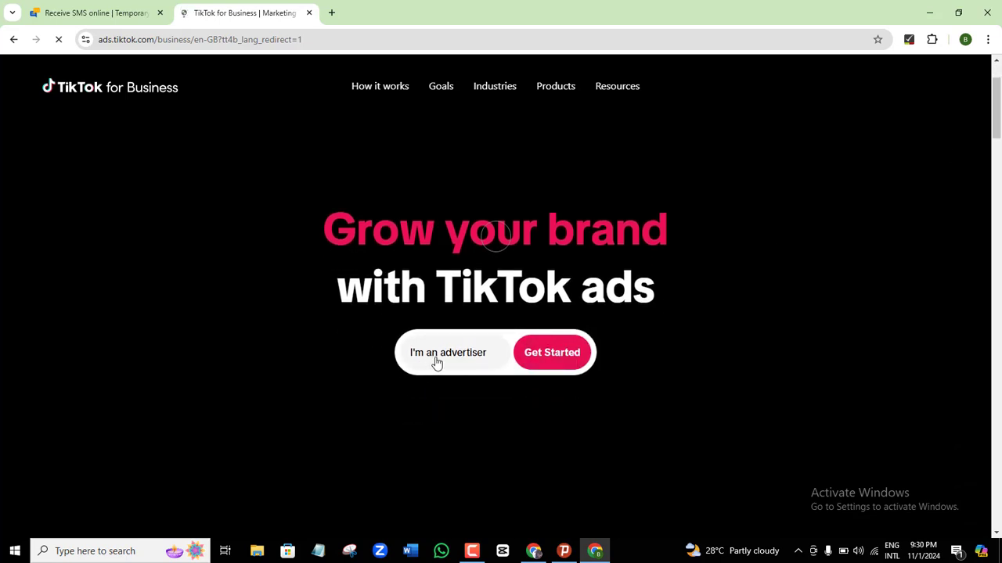
{"action": "left_click", "coordinate": [554, 354]}
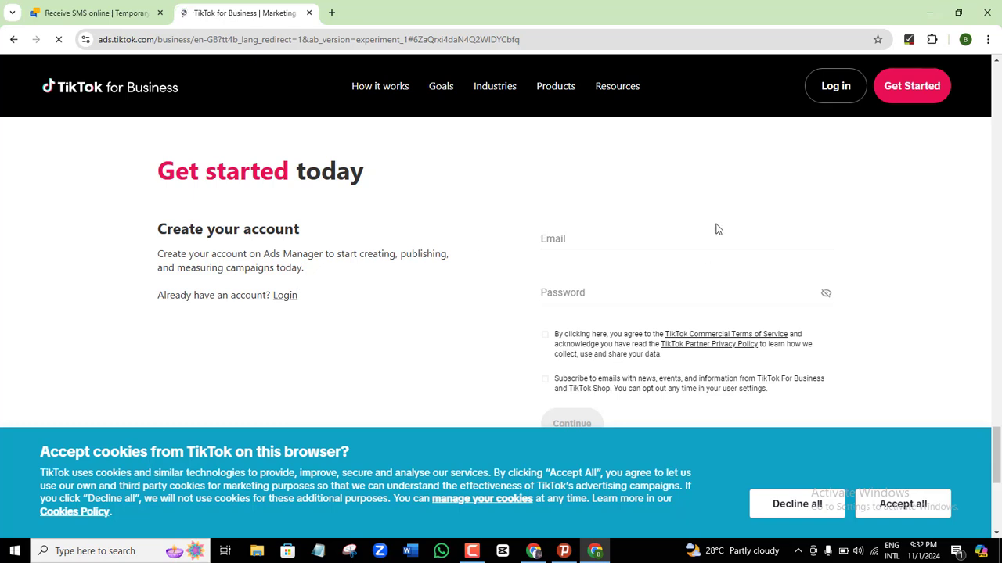
- Fill in the sign-up form with the saved account email and enter the account password
{"action": "left_click", "coordinate": [573, 238]}
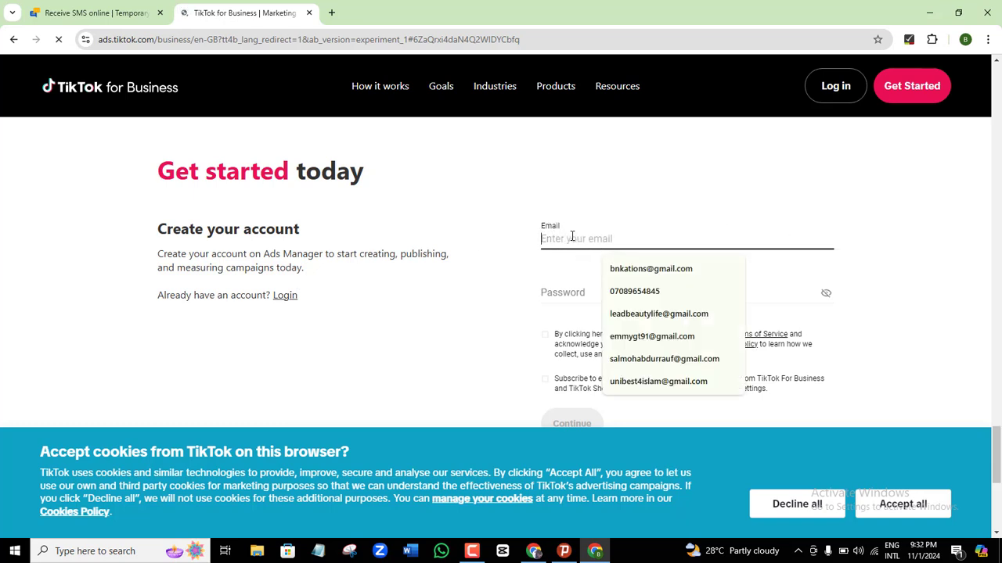
{"action": "left_click", "coordinate": [648, 271]}
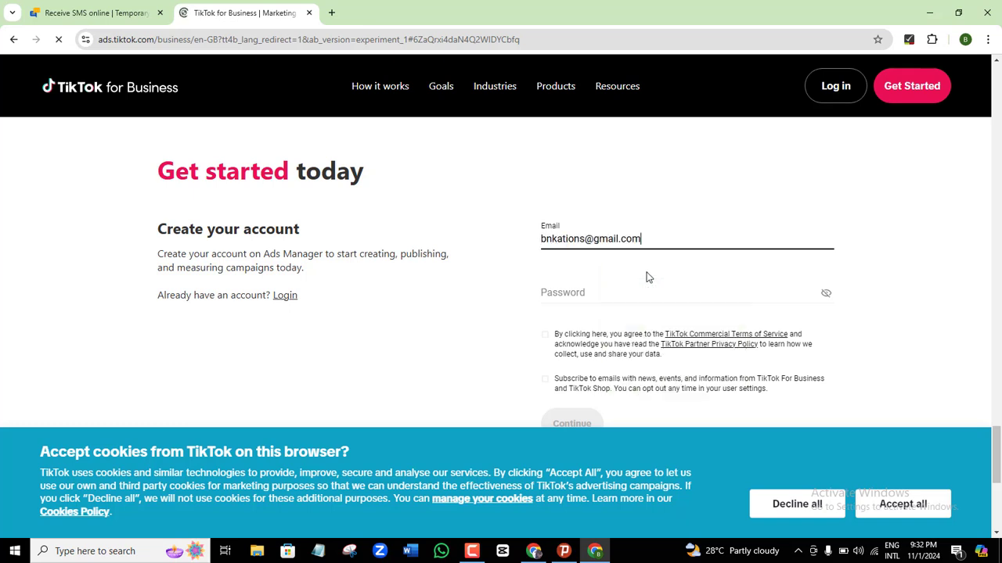
{"action": "left_click", "coordinate": [583, 293]}
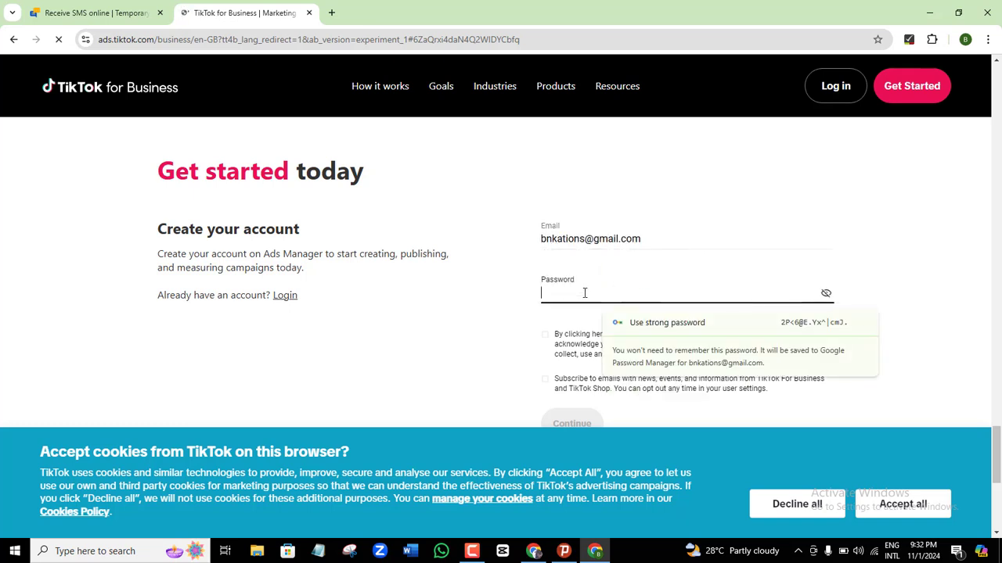
{"action": "type", "text": "••••"}
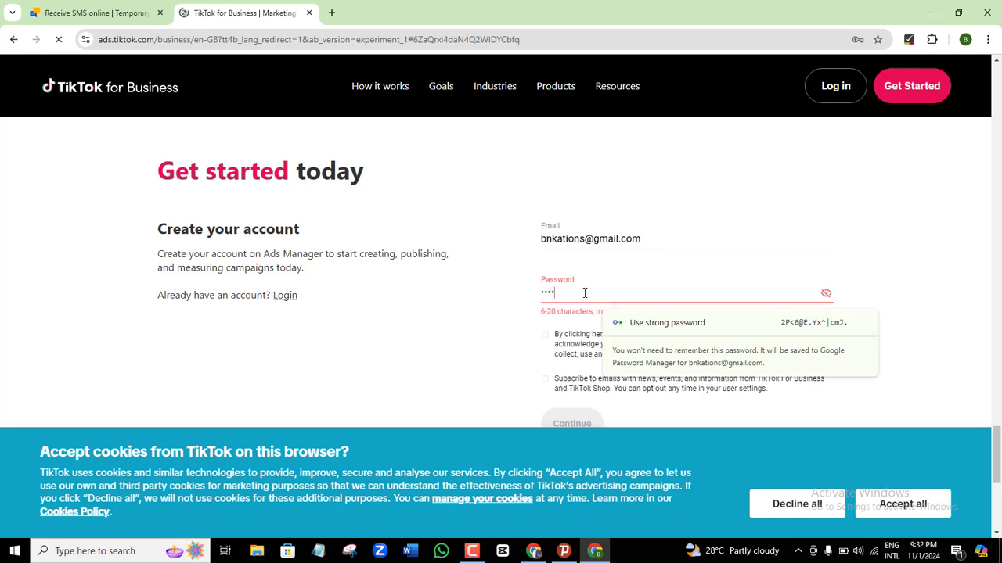
{"action": "type", "text": "••••"}
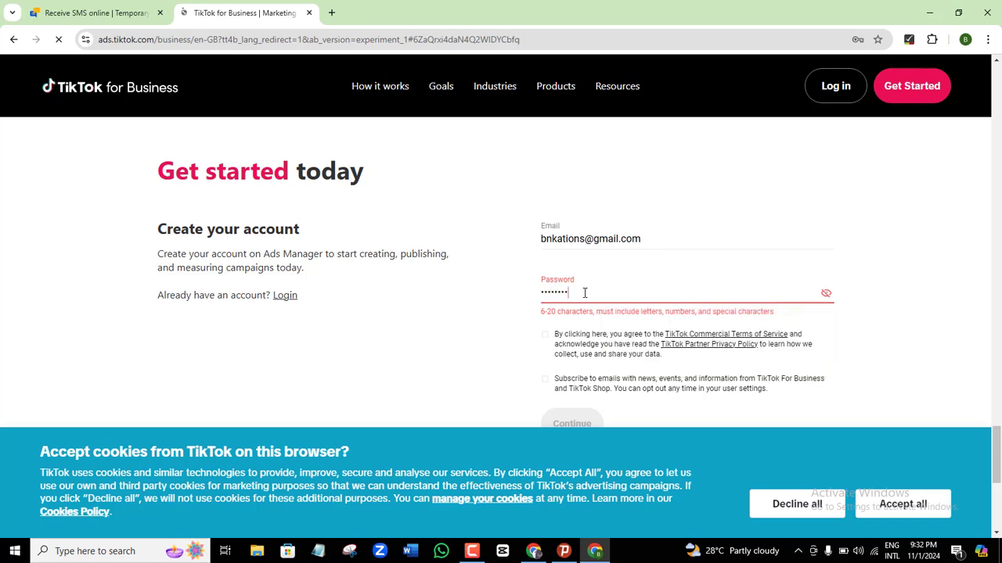
{"action": "type", "text": "•"}
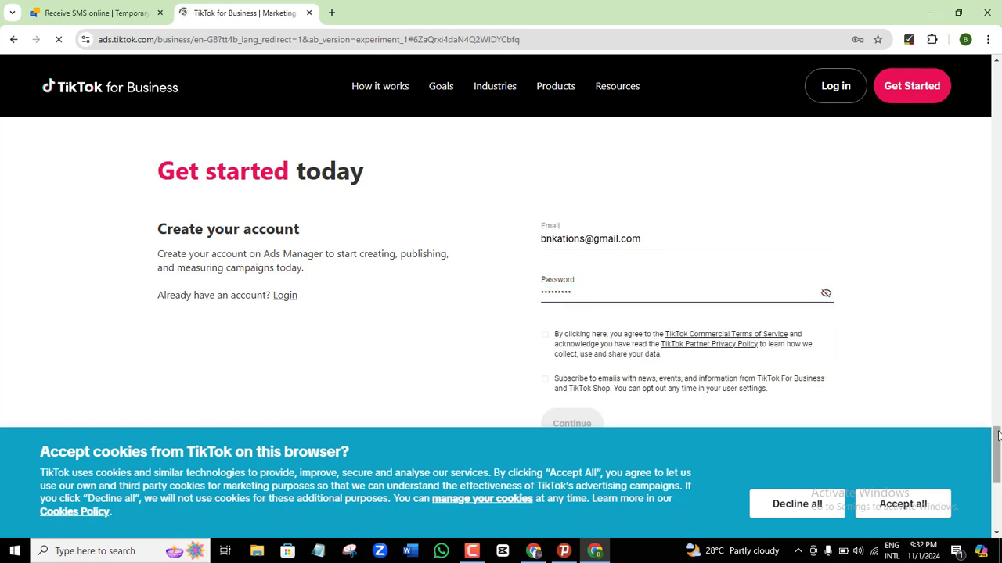
- Agree to the TikTok Commercial Terms of Service, leave the email subscription off, and submit the sign-up form
{"action": "scroll", "coordinate": [997, 454], "scroll_direction": "down", "scroll_amount": 2}
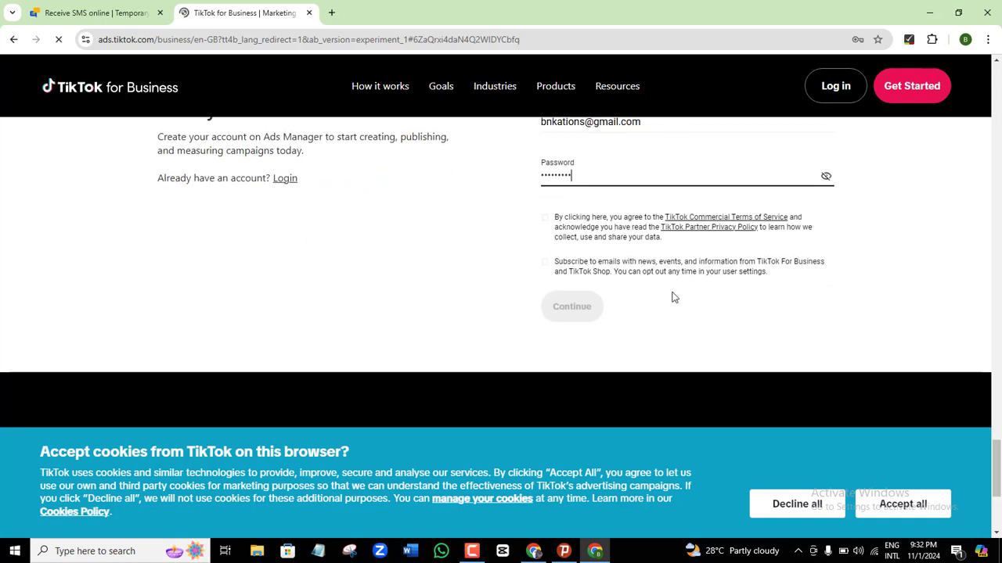
{"action": "left_click", "coordinate": [545, 223]}
{"action": "left_click", "coordinate": [546, 266]}
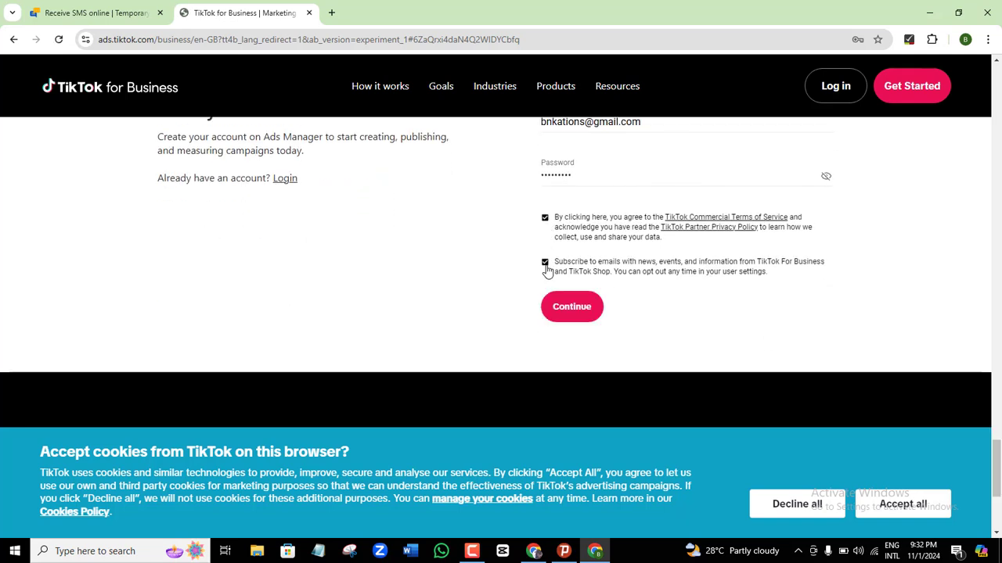
{"action": "left_click", "coordinate": [546, 265]}
{"action": "left_click", "coordinate": [574, 311]}
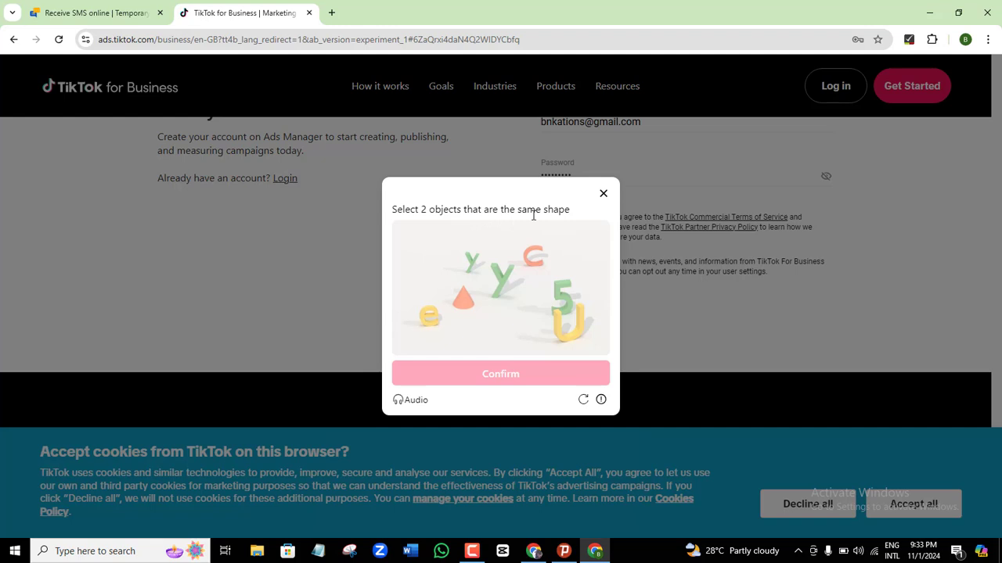
- Solve the same-shape verification puzzle by selecting the two letter Y objects and confirming
{"action": "left_click", "coordinate": [472, 260]}
{"action": "left_click", "coordinate": [505, 284]}
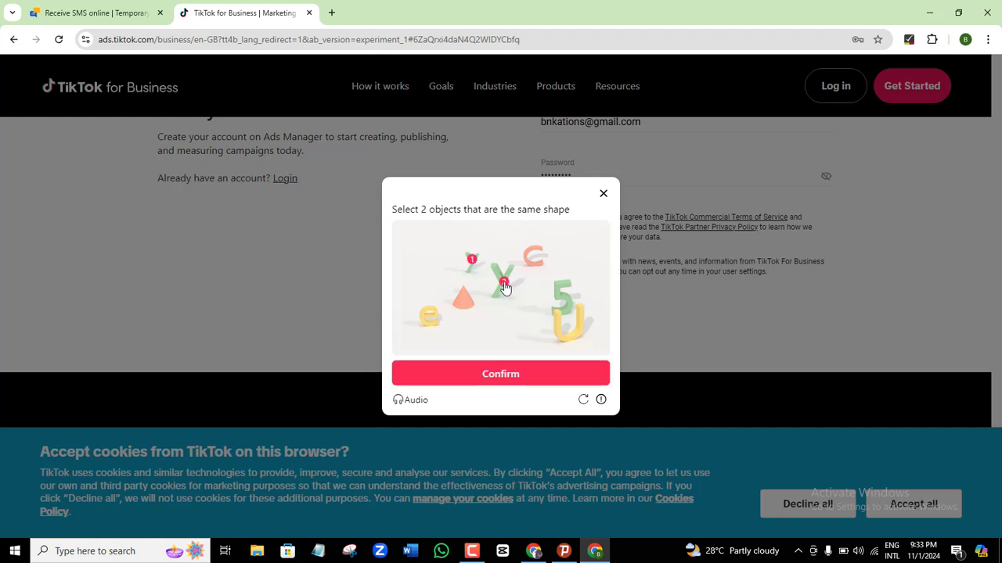
{"action": "left_click", "coordinate": [501, 376]}
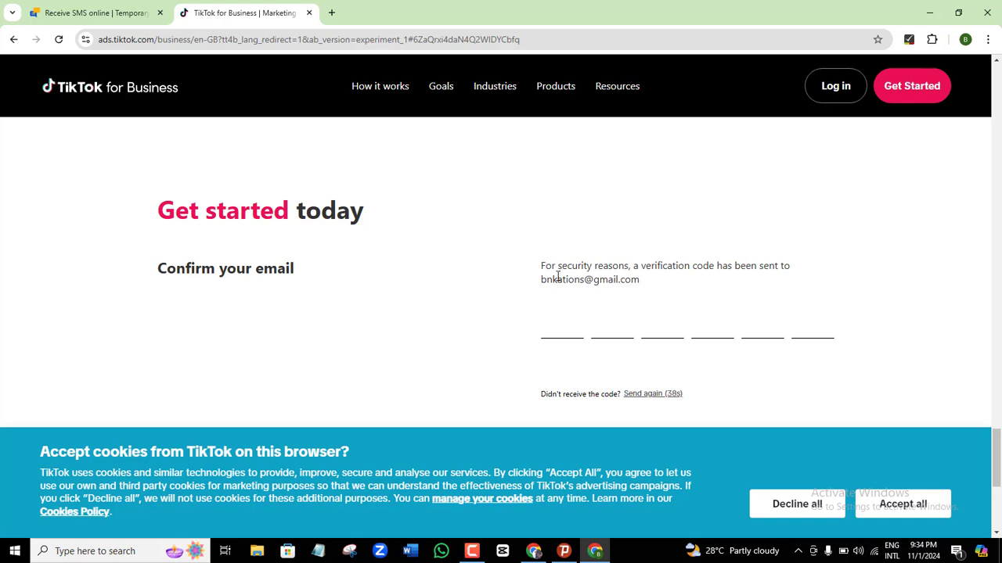
- Open the Gmail inbox in a new browser tab
{"action": "left_click", "coordinate": [331, 13]}
{"action": "left_click", "coordinate": [373, 41]}
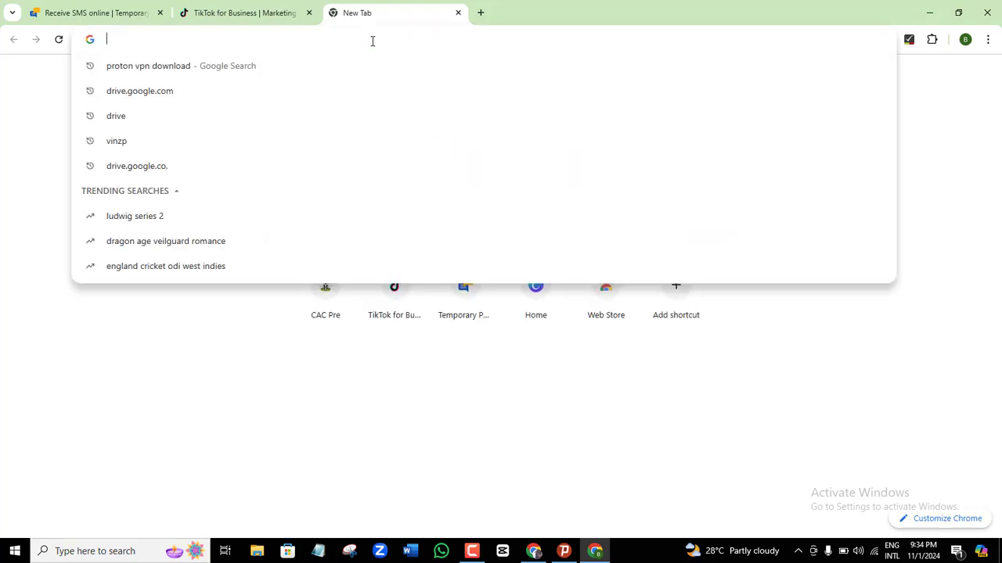
{"action": "type", "text": "gma"}
{"action": "key", "text": "Return"}
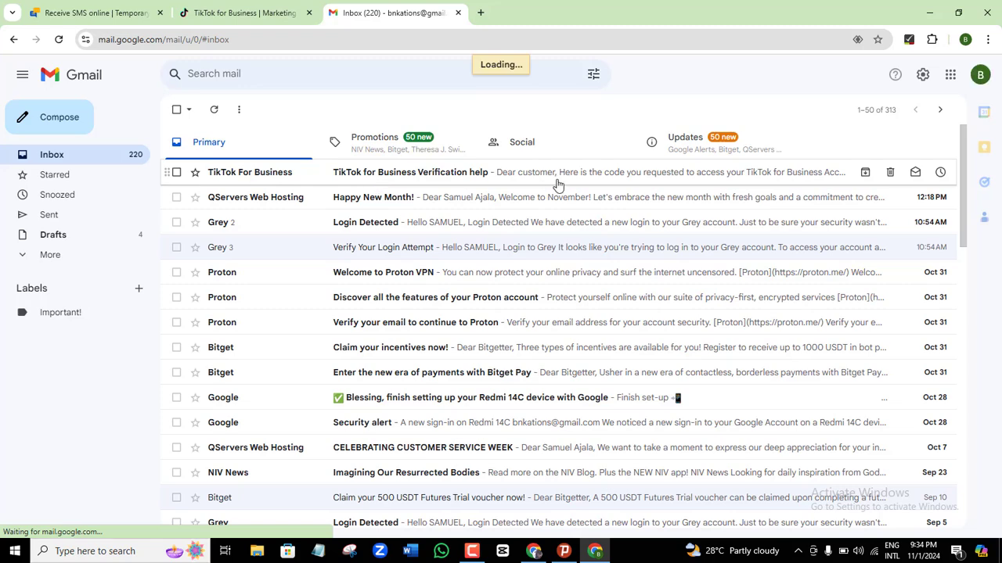
- Open the TikTok for Business Verification help email and copy its verification code
{"action": "left_click", "coordinate": [454, 173]}
{"action": "left_click_drag", "start_coordinate": [421, 336], "coordinate": [465, 336]}
{"action": "right_click", "coordinate": [455, 336]}
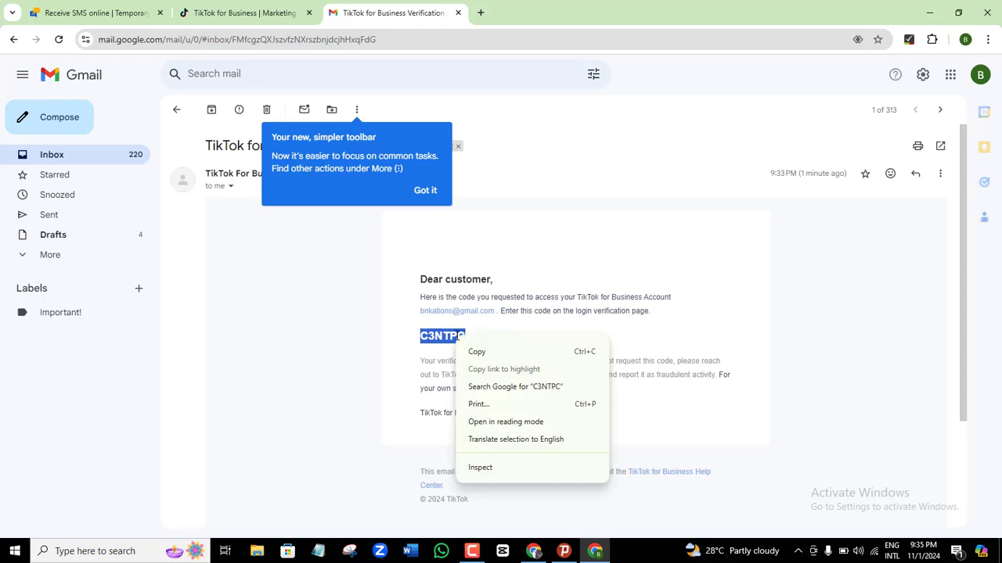
{"action": "left_click", "coordinate": [476, 352]}
- Return to the TikTok for Business page and paste the verification code into the email confirmation field
{"action": "left_click", "coordinate": [239, 13]}
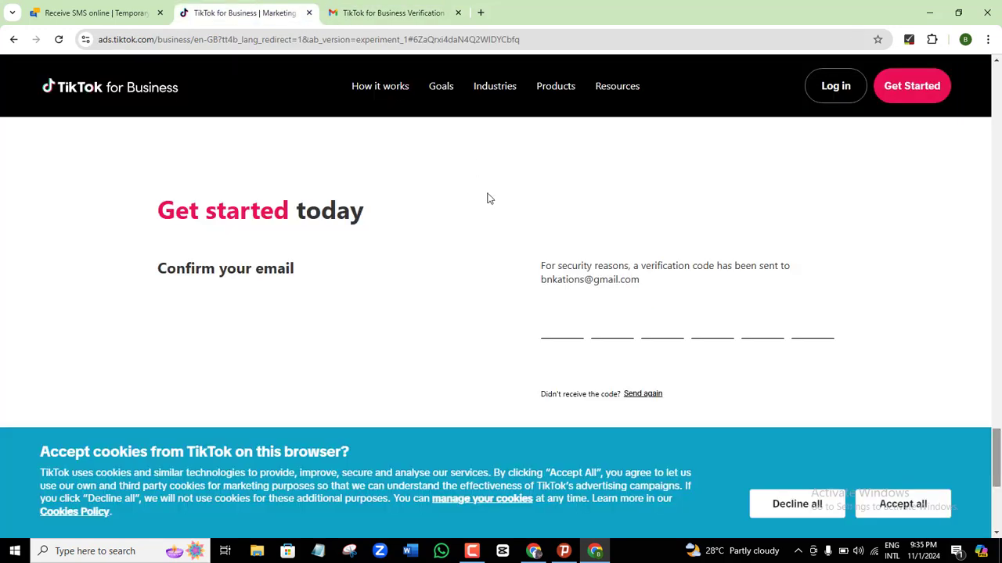
{"action": "right_click", "coordinate": [562, 327]}
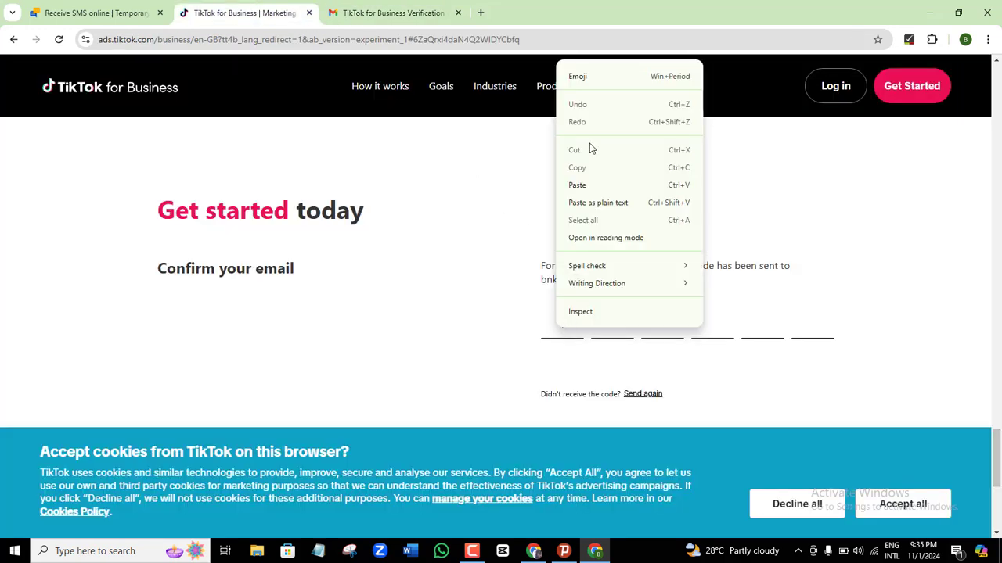
{"action": "left_click", "coordinate": [579, 185]}
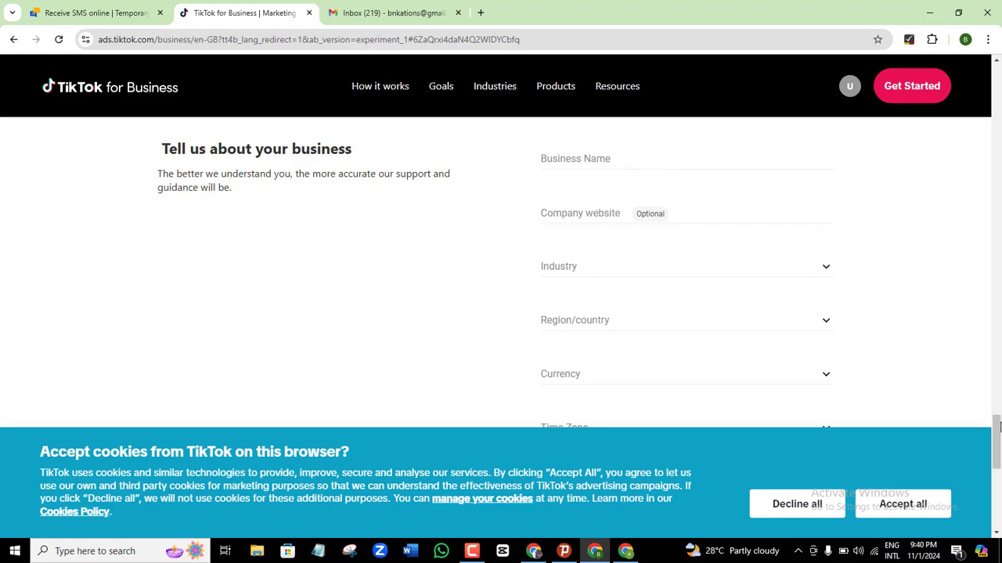
- Enter Circles as the business name in the business details form
{"action": "scroll", "coordinate": [998, 426], "scroll_direction": "up", "scroll_amount": 1}
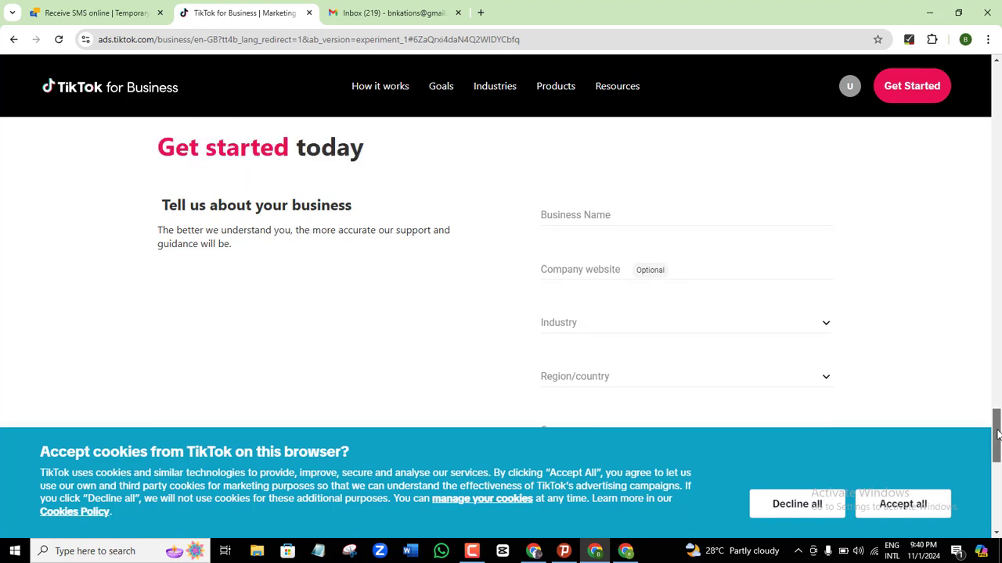
{"action": "left_click", "coordinate": [597, 227]}
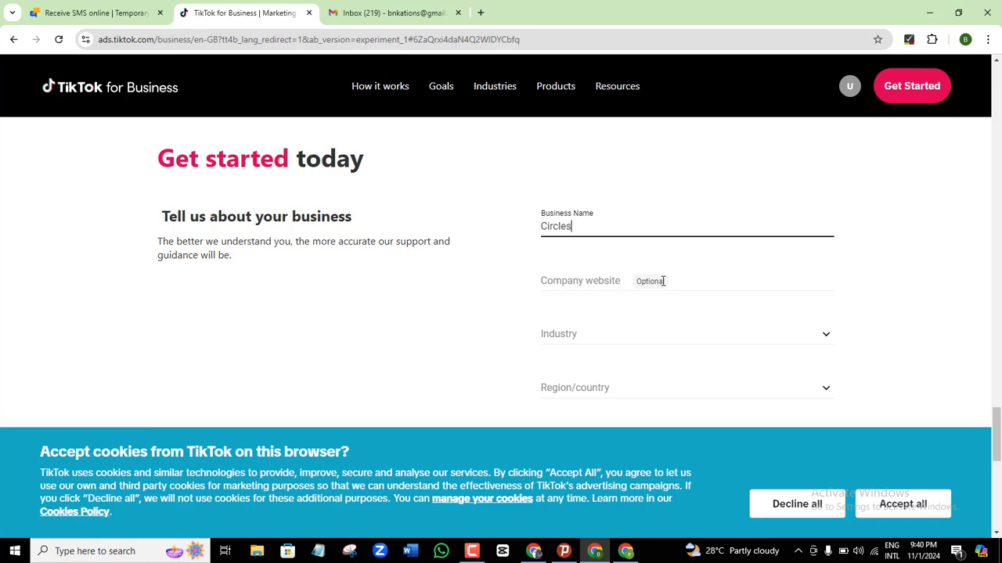
- Set the industry to Other within the Education & Training category
{"action": "left_click_drag", "start_coordinate": [997, 424], "coordinate": [997, 430]}
{"action": "left_click", "coordinate": [825, 293]}
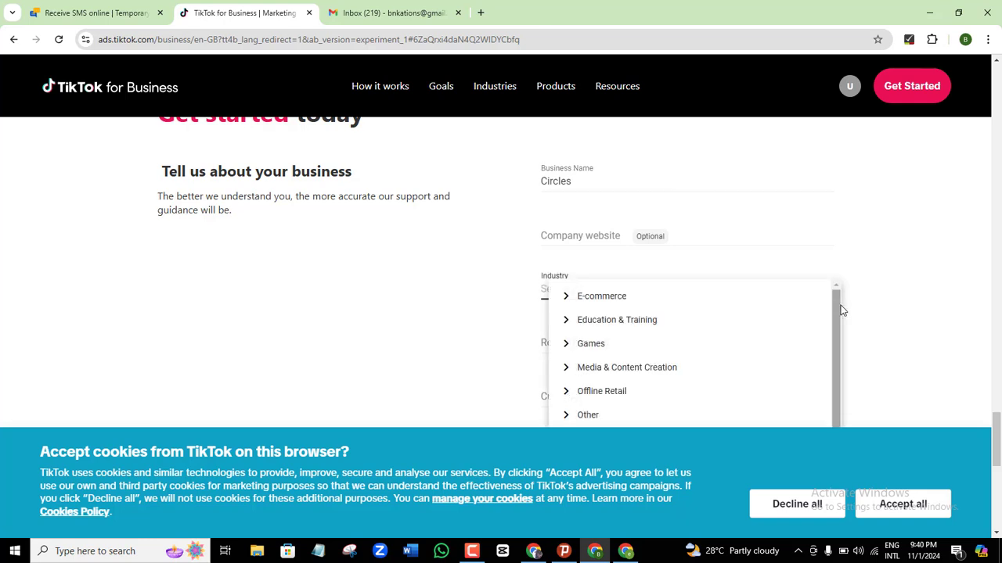
{"action": "scroll", "coordinate": [841, 311], "scroll_direction": "down", "scroll_amount": 1}
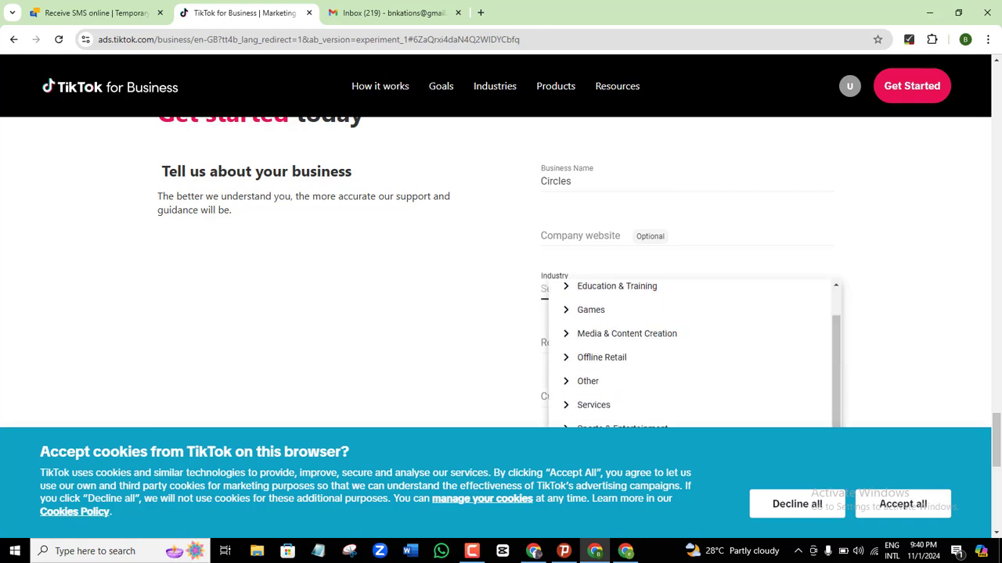
{"action": "scroll", "coordinate": [893, 380], "scroll_direction": "down", "scroll_amount": 2}
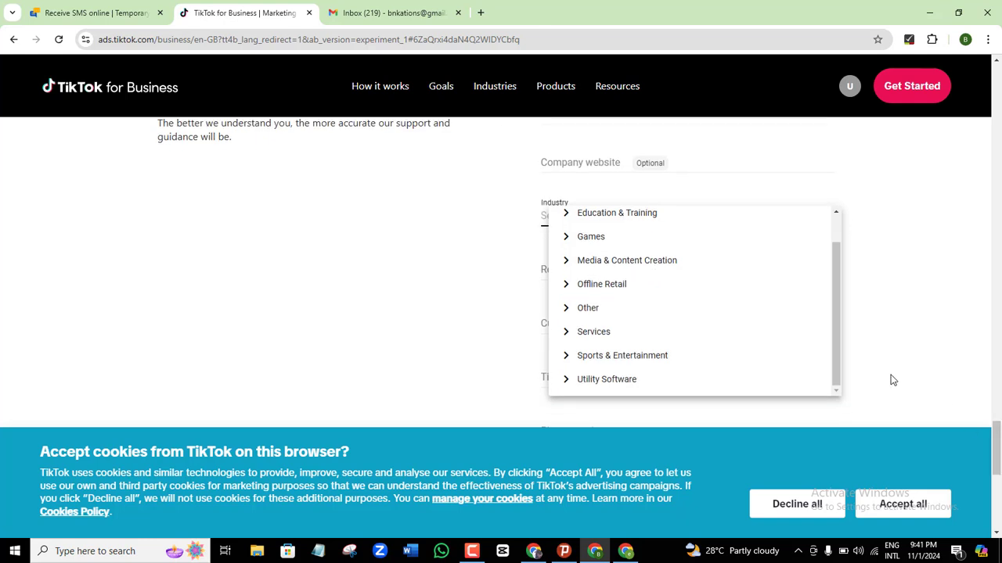
{"action": "scroll", "coordinate": [838, 345], "scroll_direction": "up", "scroll_amount": 2}
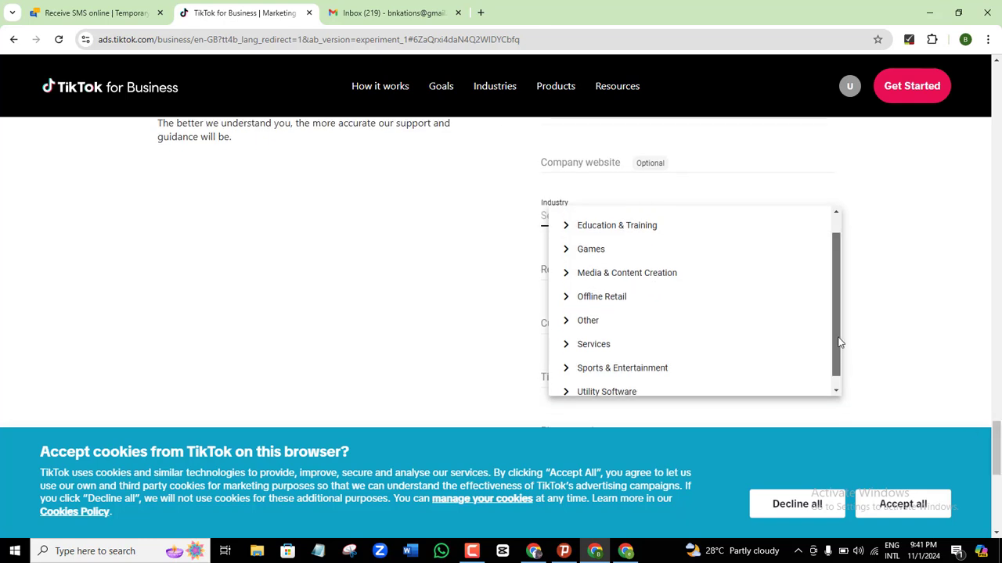
{"action": "left_click", "coordinate": [630, 235]}
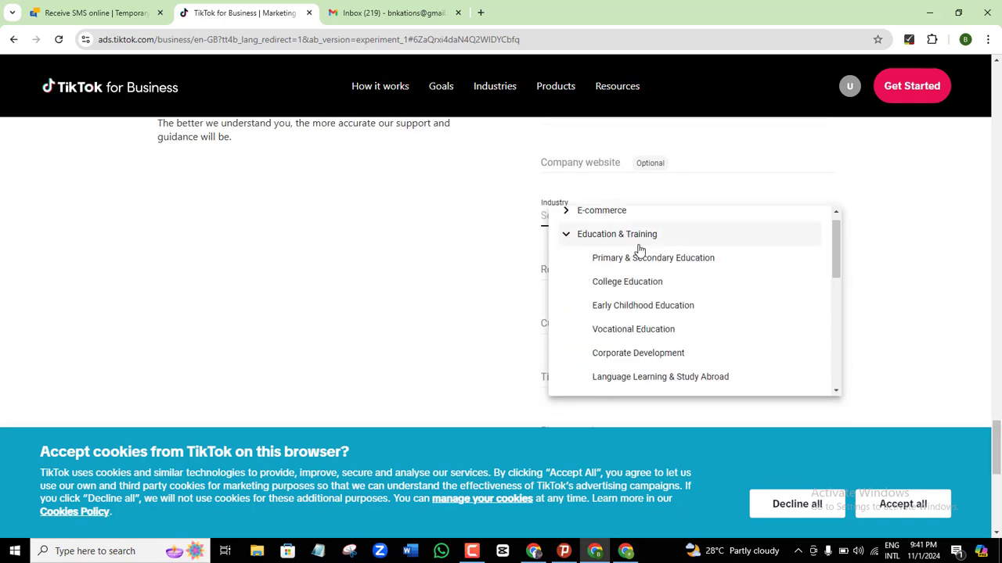
{"action": "left_click_drag", "start_coordinate": [839, 249], "coordinate": [839, 289]}
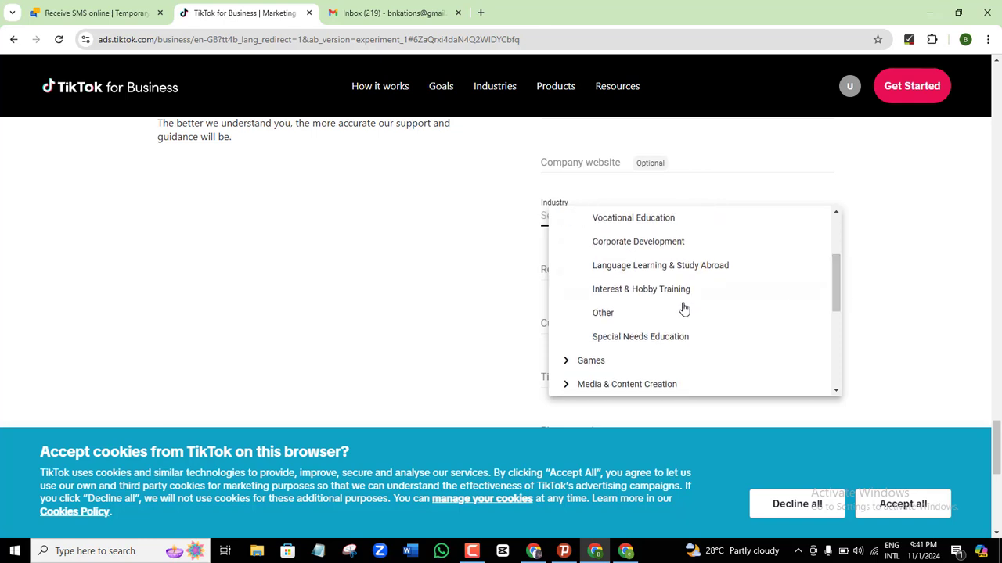
{"action": "left_click", "coordinate": [615, 321]}
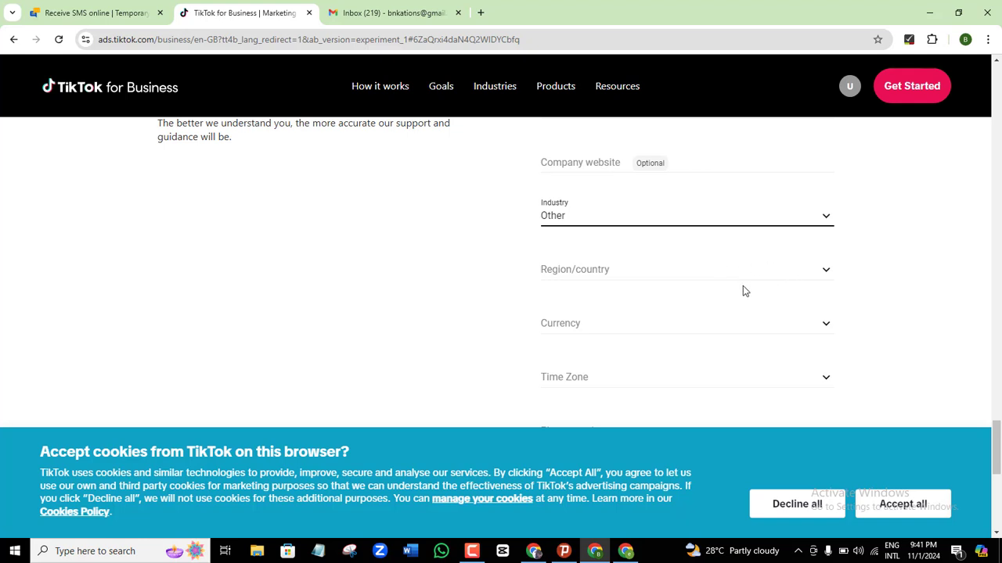
- Set the region/country to United Kingdom in the business details form
{"action": "left_click", "coordinate": [824, 270]}
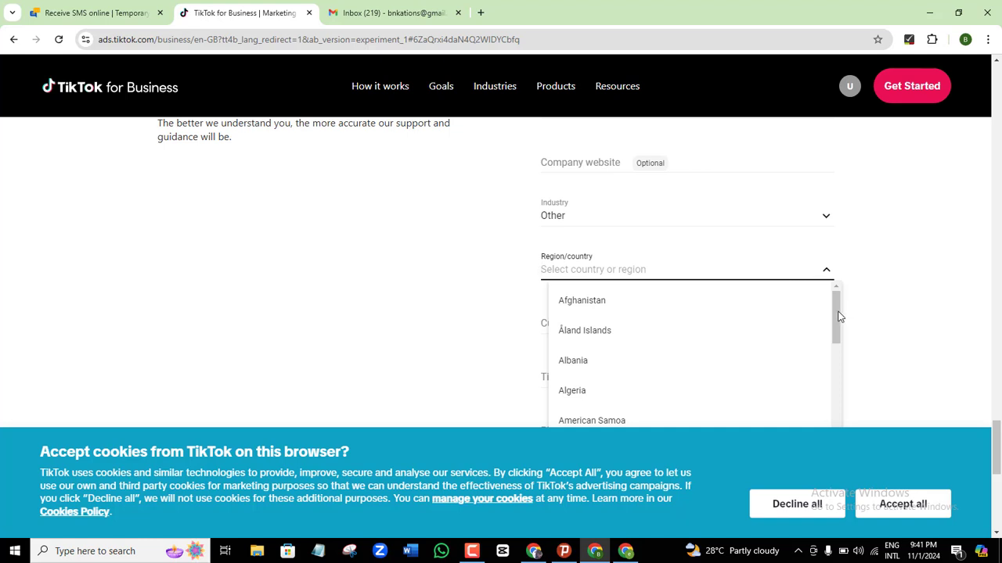
{"action": "left_click_drag", "start_coordinate": [835, 311], "coordinate": [838, 397]}
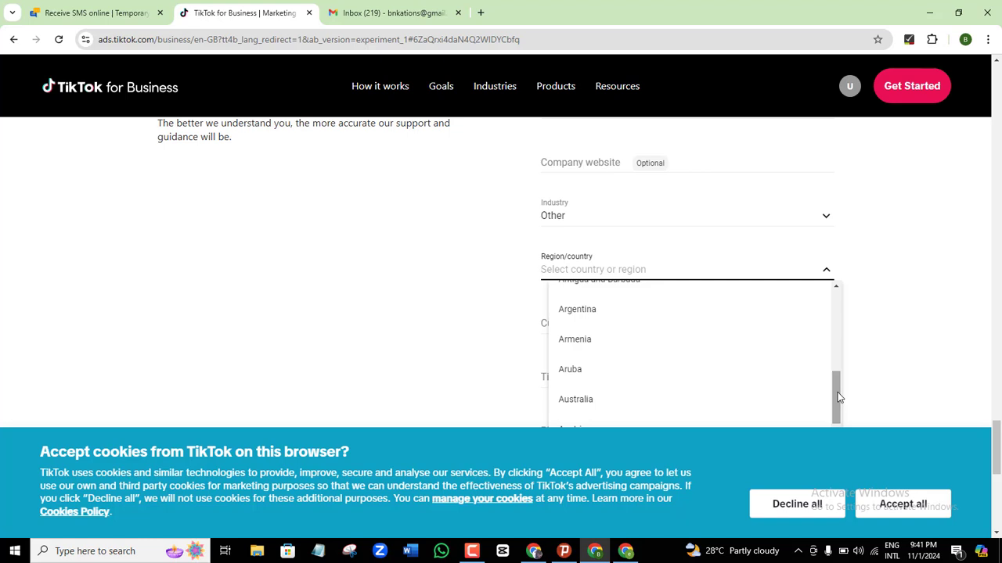
{"action": "type", "text": "un"}
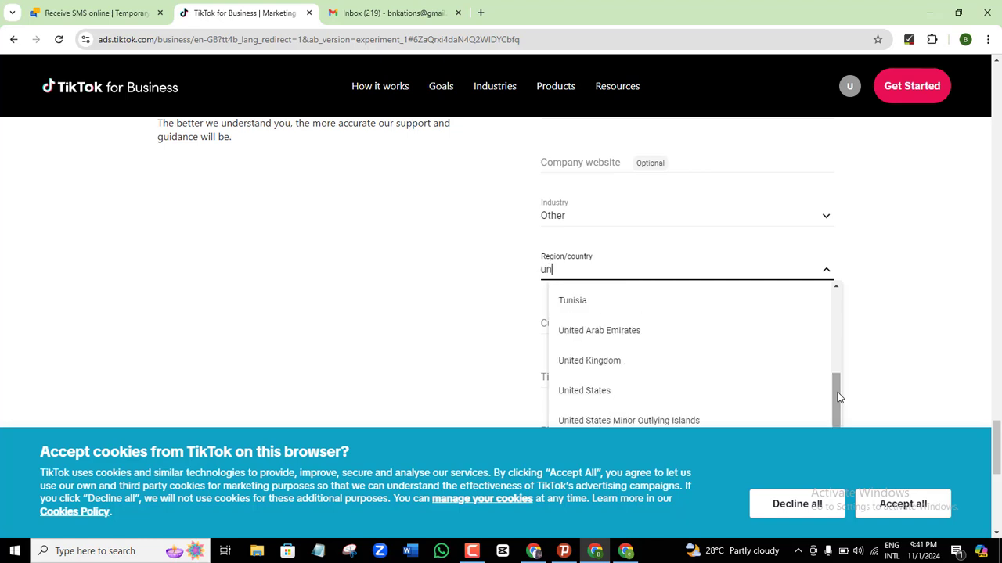
{"action": "left_click", "coordinate": [471, 553]}
{"action": "left_click", "coordinate": [471, 552]}
{"action": "left_click", "coordinate": [617, 363]}
- Set the account currency to GBP
{"action": "left_click", "coordinate": [824, 324]}
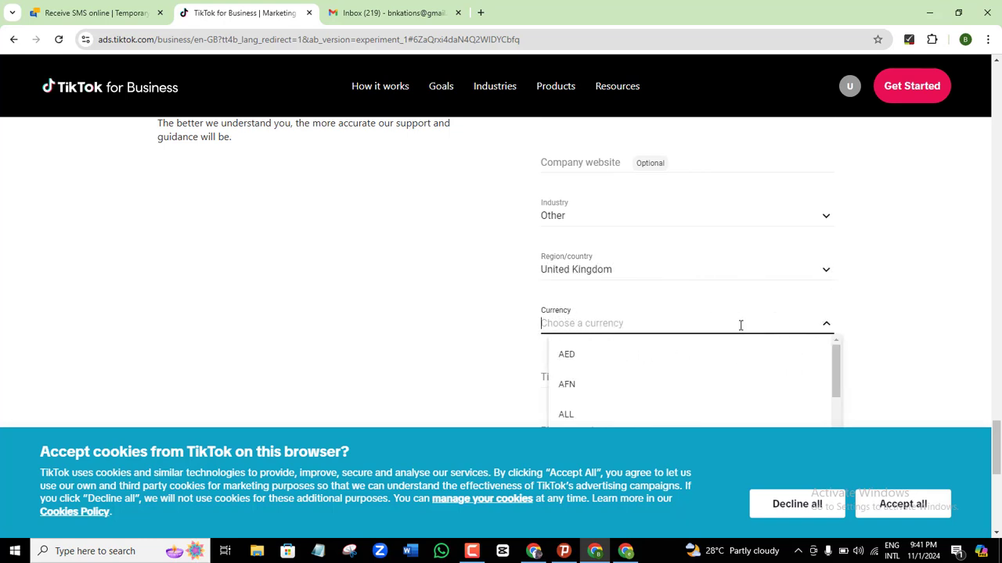
{"action": "type", "text": "p"}
{"action": "key", "text": "BackSpace"}
{"action": "type", "text": "b"}
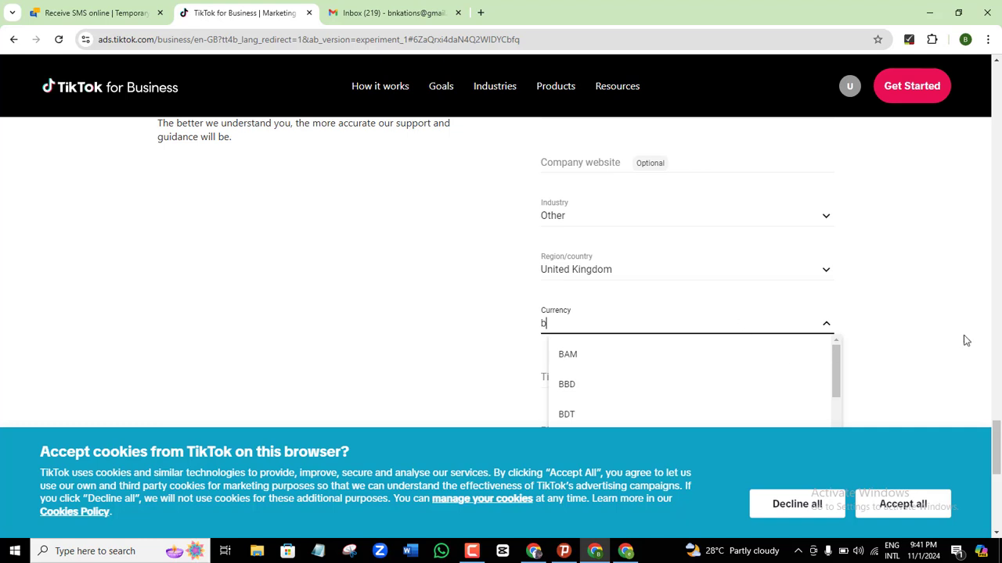
{"action": "scroll", "coordinate": [912, 291], "scroll_direction": "down", "scroll_amount": 2}
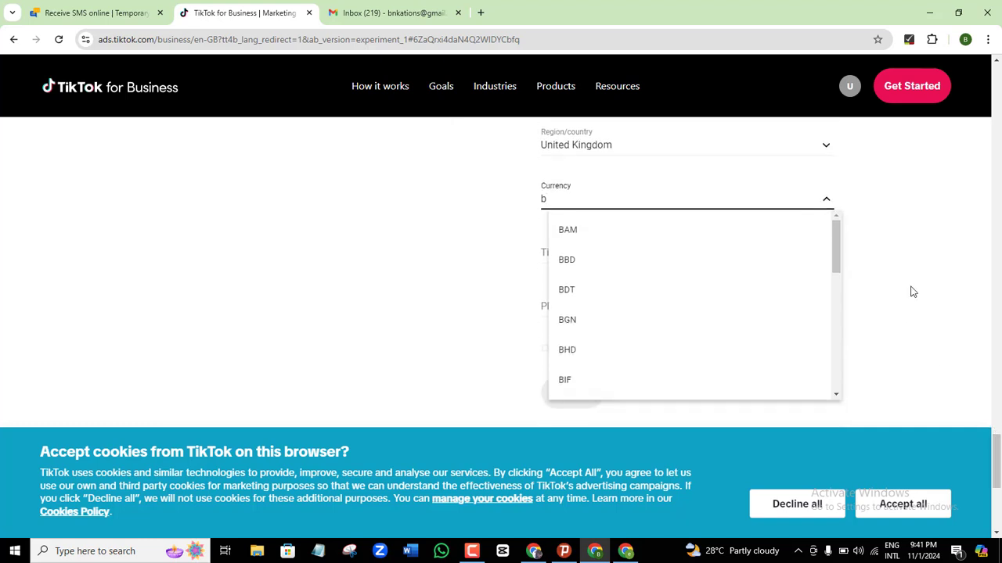
{"action": "left_click_drag", "start_coordinate": [834, 232], "coordinate": [816, 351]}
{"action": "left_click", "coordinate": [567, 291]}
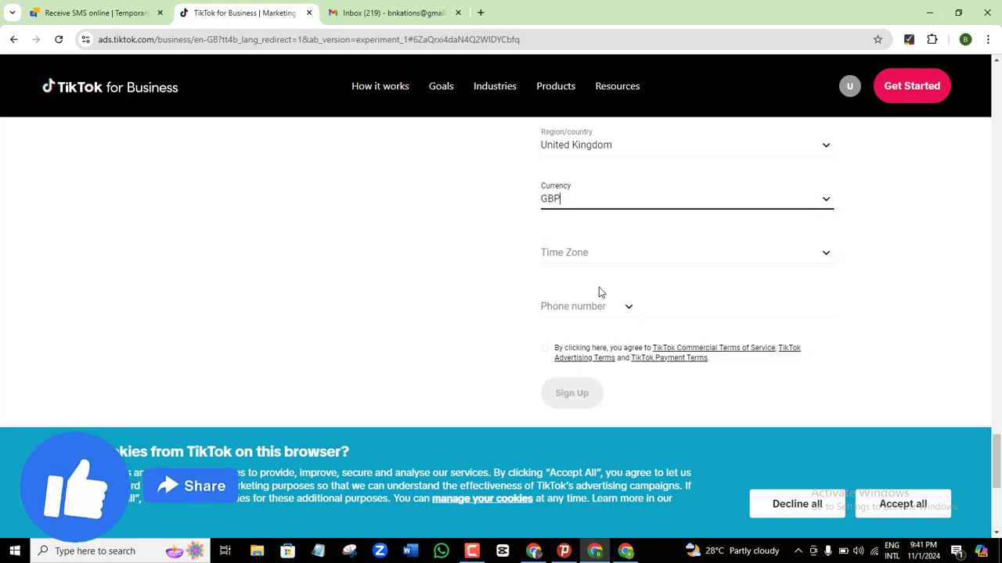
- Set the time zone to (UTC+00:00) London Time
{"action": "left_click", "coordinate": [826, 256]}
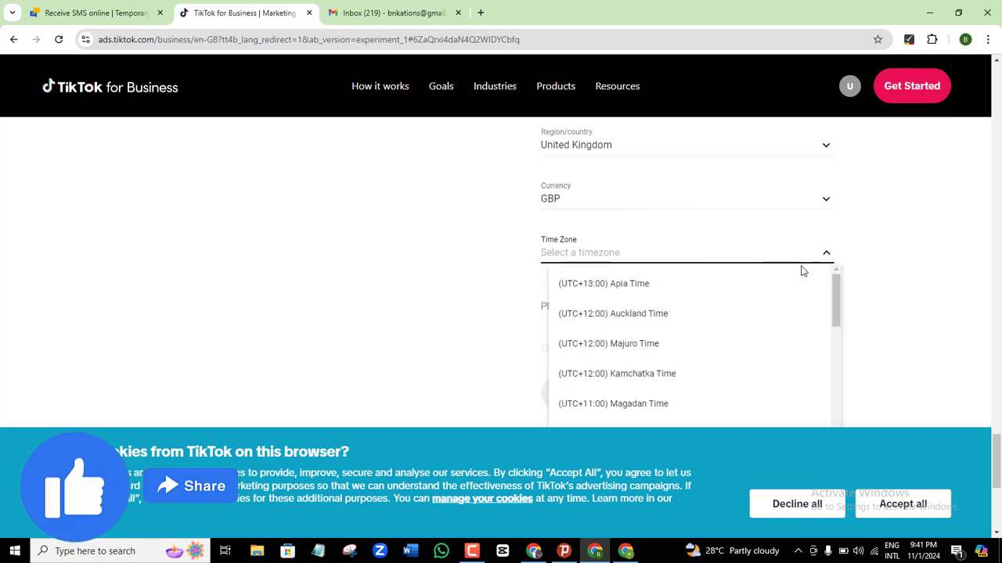
{"action": "left_click_drag", "start_coordinate": [838, 308], "coordinate": [842, 420]}
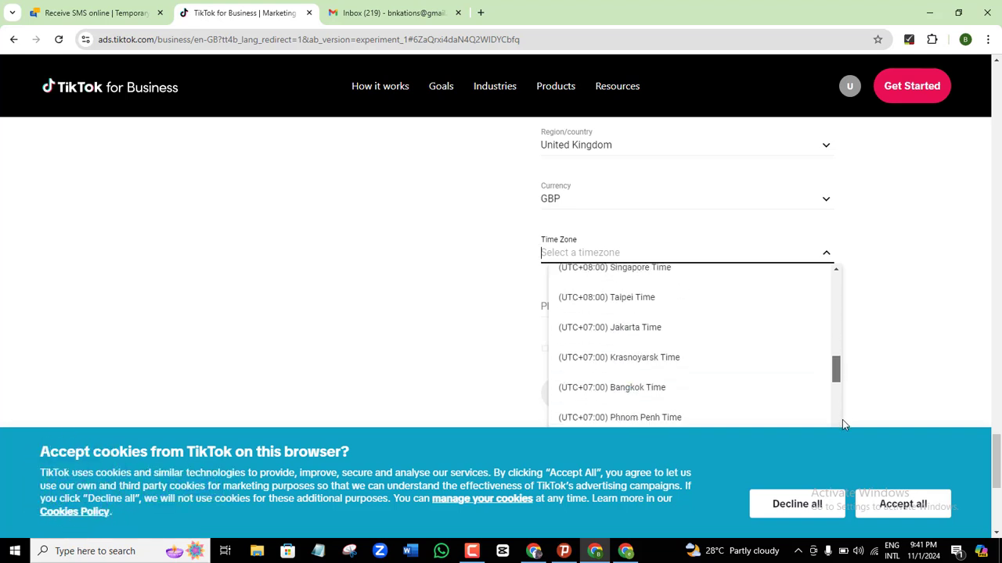
{"action": "type", "text": "lo"}
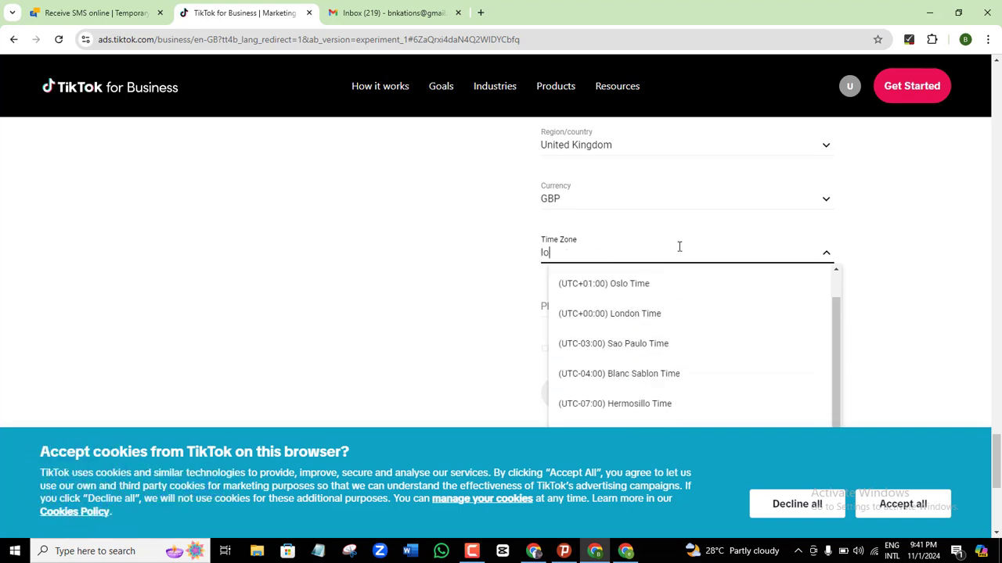
{"action": "left_click", "coordinate": [640, 317]}
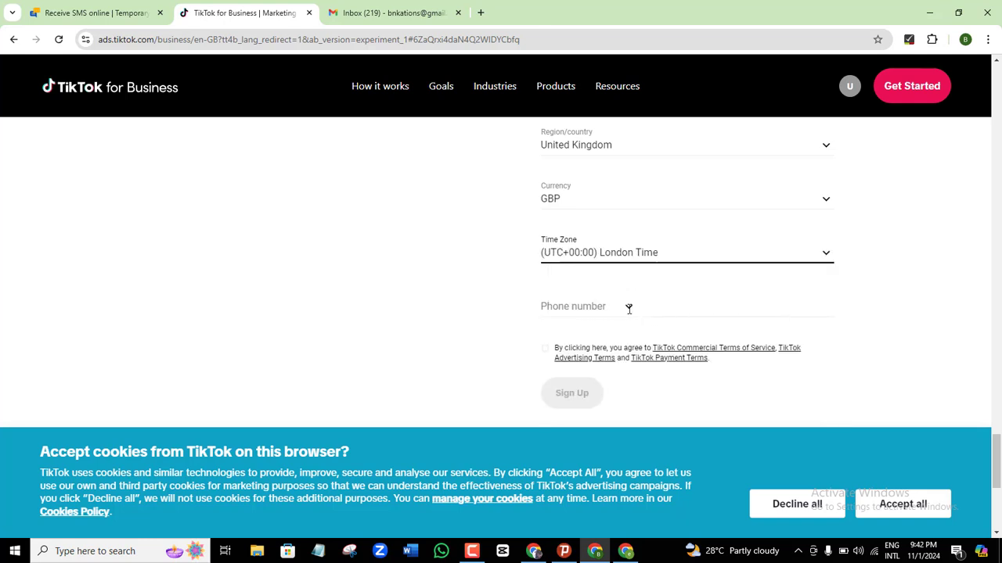
- Take the temporary United Kingdom phone number from the Receive SMS online page and paste it into the TikTok form's phone number field
{"action": "left_click", "coordinate": [627, 308]}
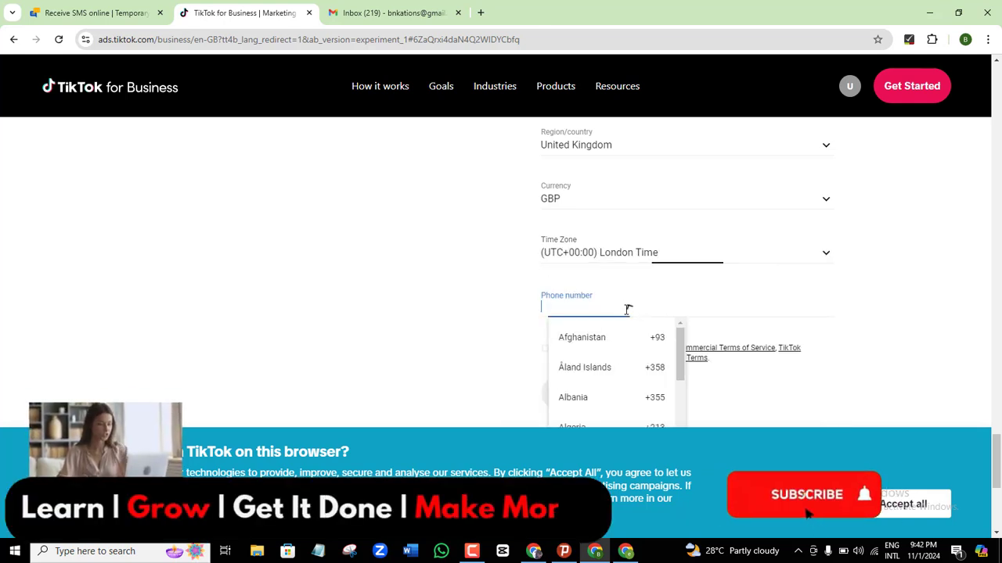
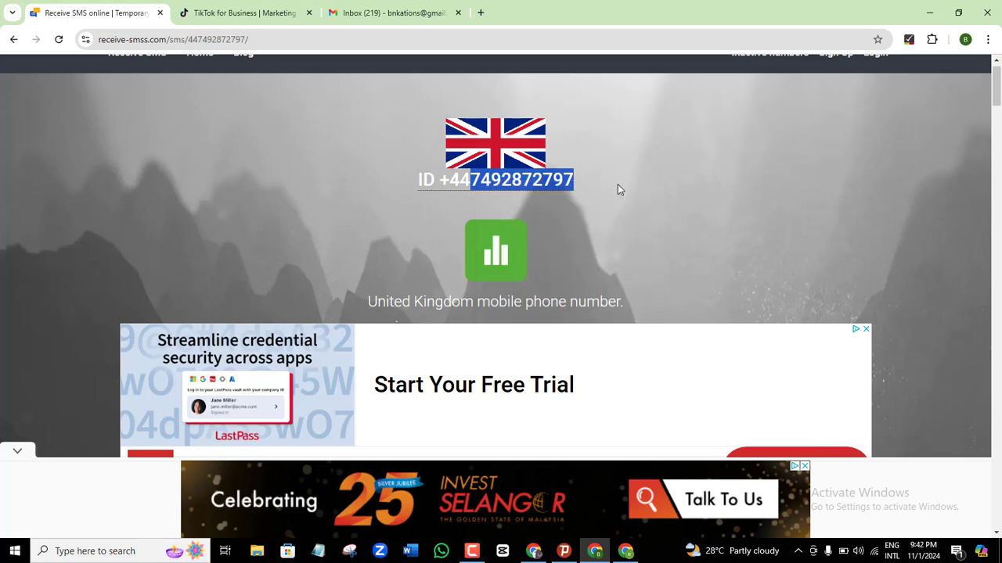
{"action": "scroll", "coordinate": [998, 92], "scroll_direction": "down", "scroll_amount": 2}
{"action": "left_click_drag", "start_coordinate": [997, 92], "coordinate": [901, 78]}
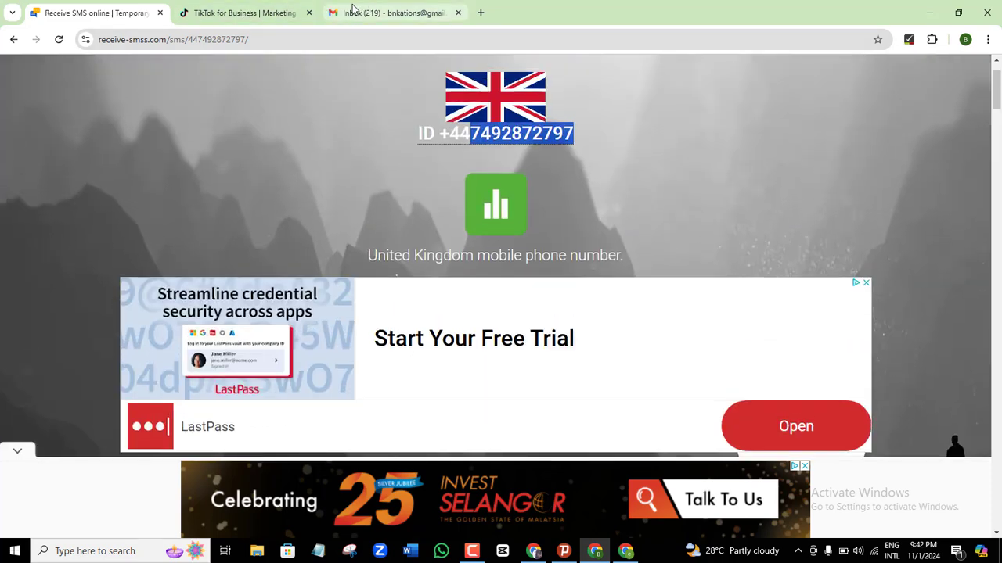
{"action": "left_click", "coordinate": [241, 12]}
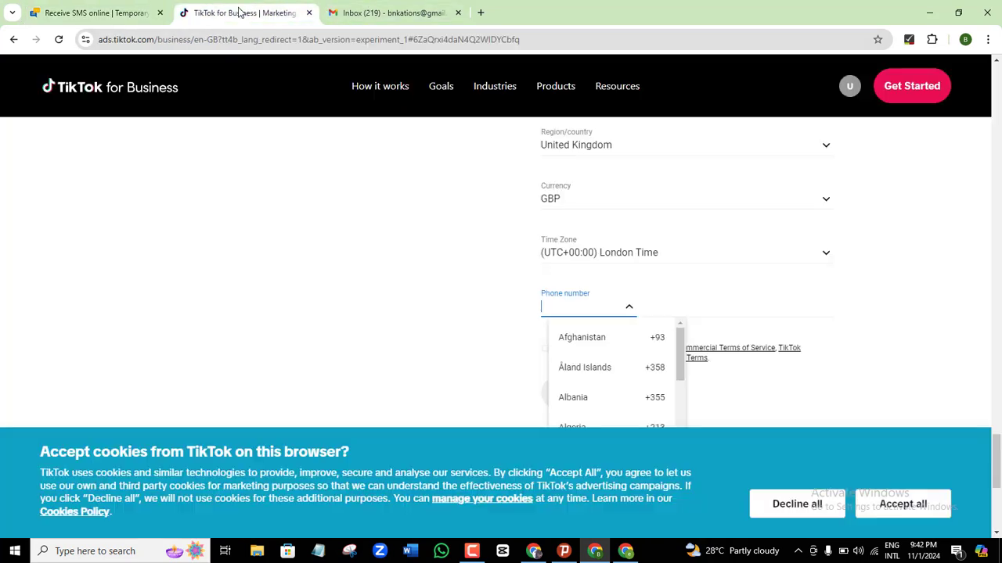
{"action": "left_click", "coordinate": [666, 309]}
{"action": "key", "text": "ctrl+v"}
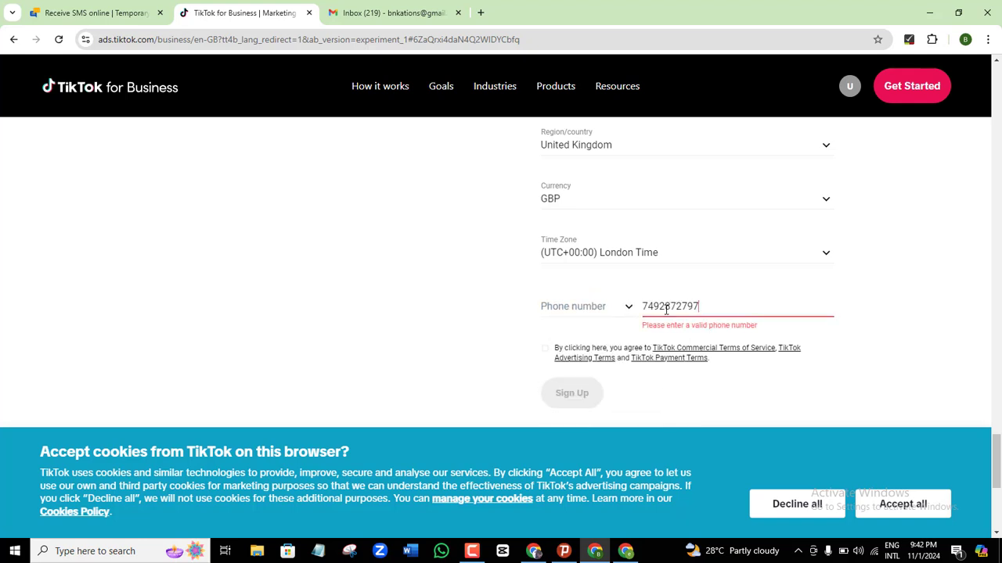
- Set the phone number's country code to United Kingdom (+44)
{"action": "left_click", "coordinate": [622, 307]}
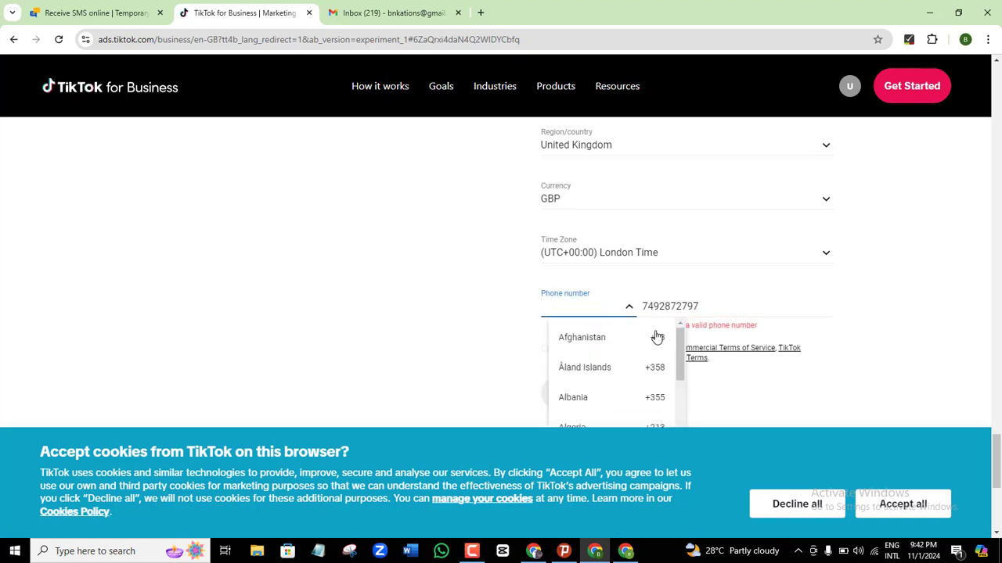
{"action": "scroll", "coordinate": [678, 365], "scroll_direction": "down", "scroll_amount": 1}
{"action": "scroll", "coordinate": [678, 365], "scroll_direction": "down", "scroll_amount": 7}
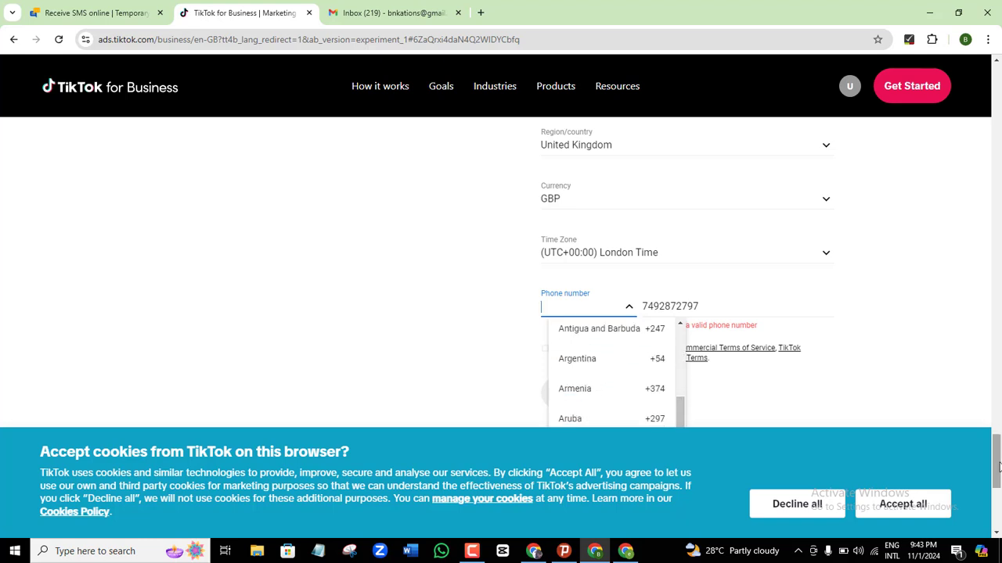
{"action": "type", "text": "un"}
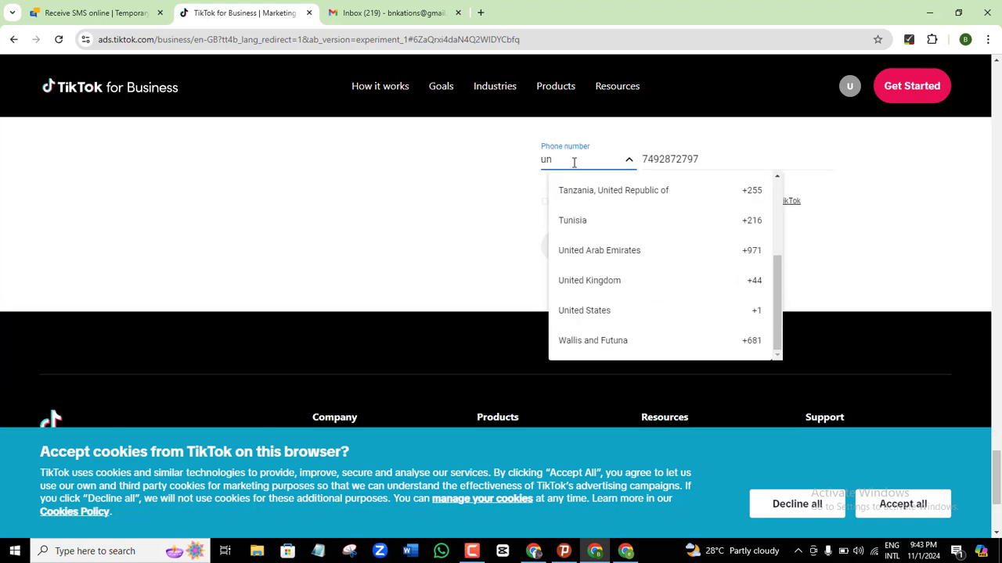
{"action": "left_click", "coordinate": [613, 280]}
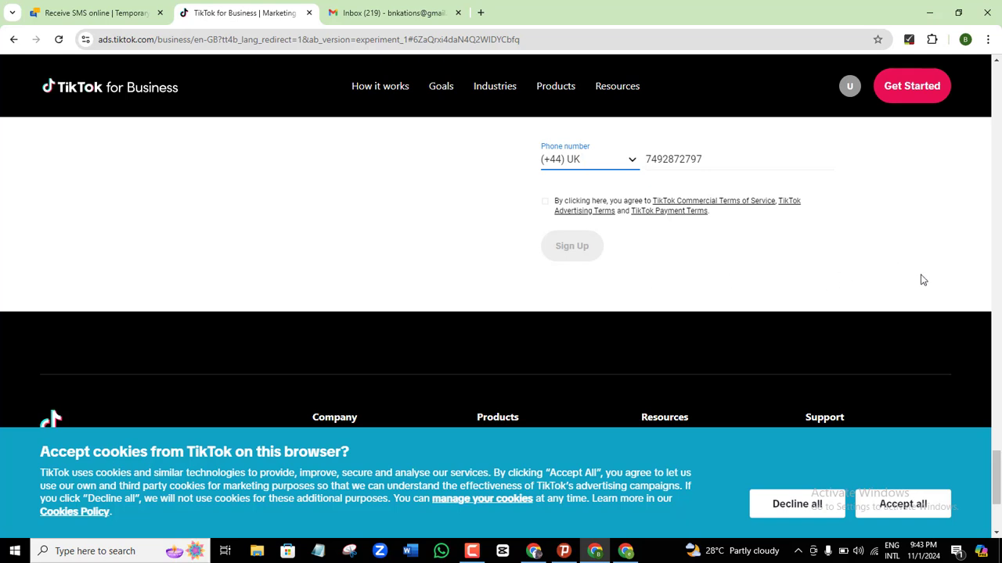
{"action": "key", "text": "Tab"}
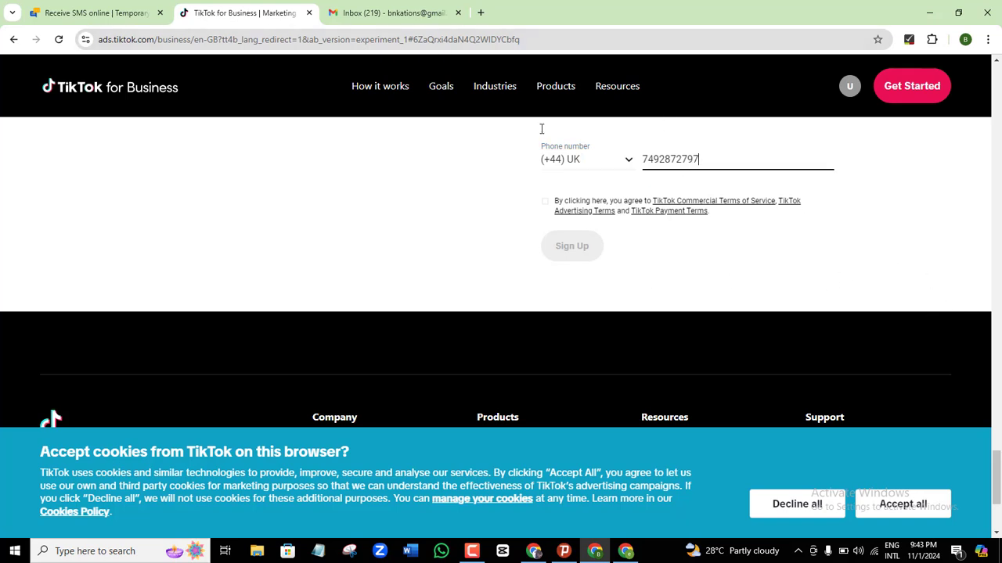
- Check the number against the Receive SMS online page, then agree to the TikTok terms and submit the sign-up form
{"action": "left_click", "coordinate": [82, 7]}
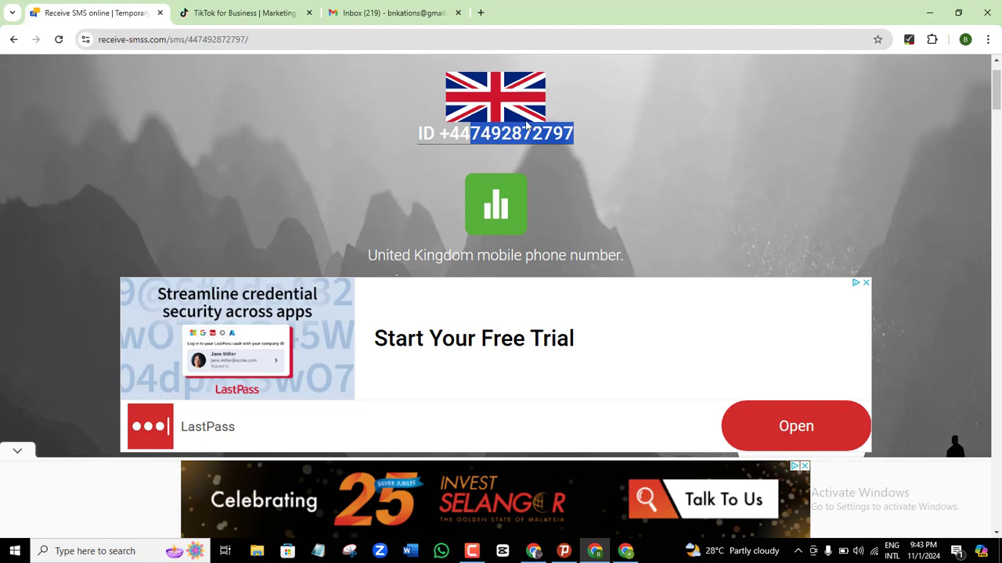
{"action": "left_click", "coordinate": [231, 10]}
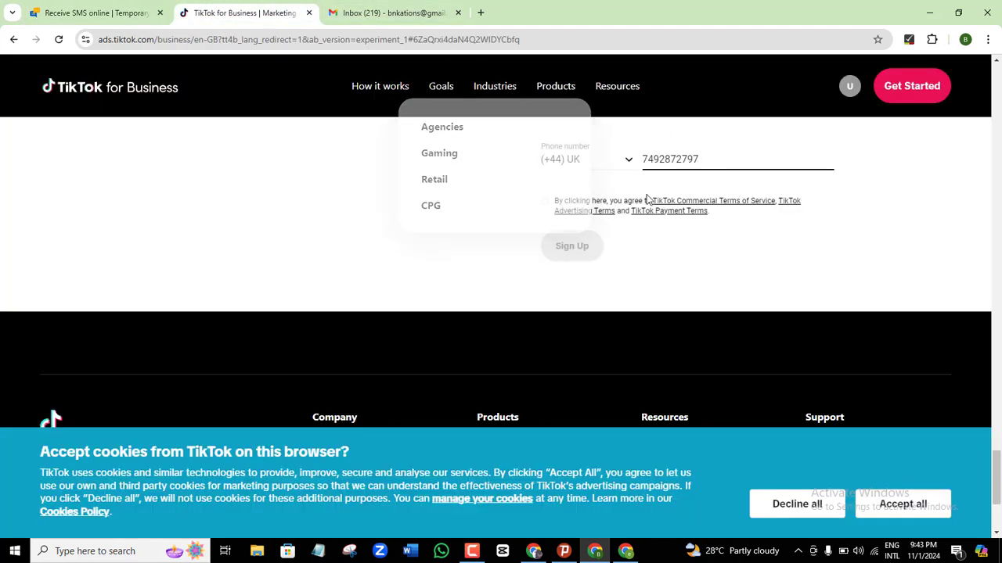
{"action": "left_click", "coordinate": [545, 202]}
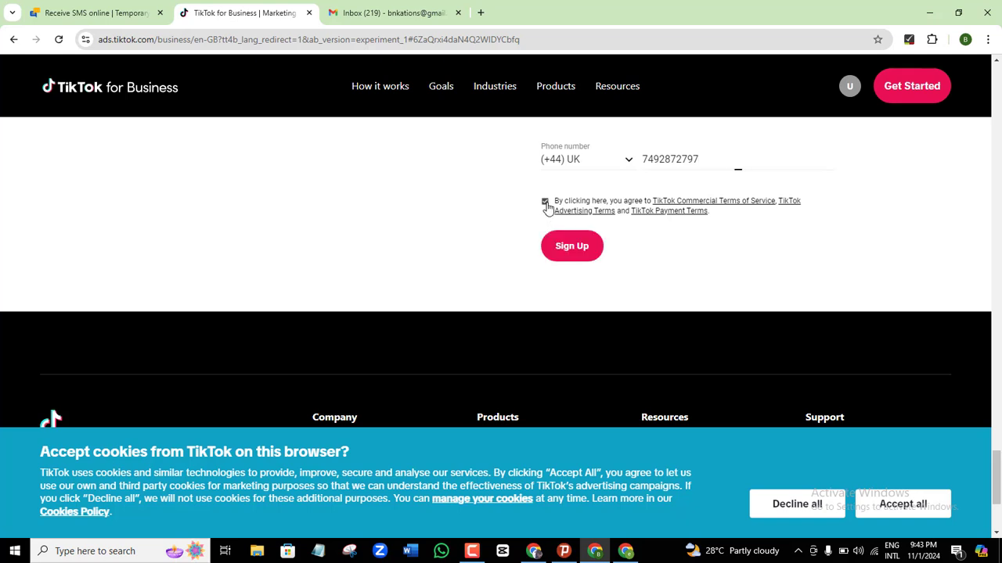
{"action": "left_click", "coordinate": [577, 258]}
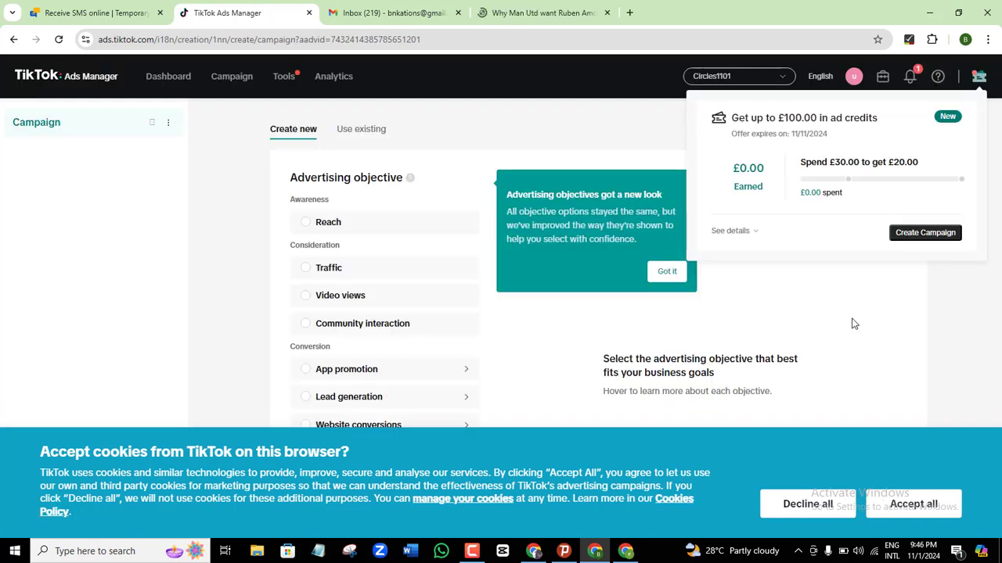
- Dismiss the advertising objectives notice and open the ad-credit offer's Create Campaign link in a new tab, then return to the original Ads Manager page
{"action": "left_click", "coordinate": [665, 272]}
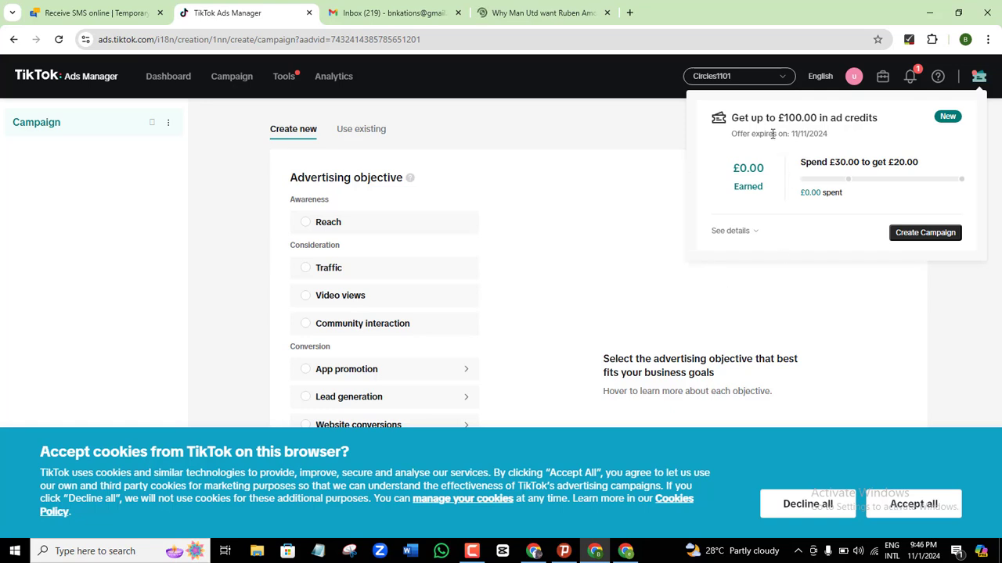
{"action": "right_click", "coordinate": [928, 240]}
{"action": "left_click", "coordinate": [851, 254]}
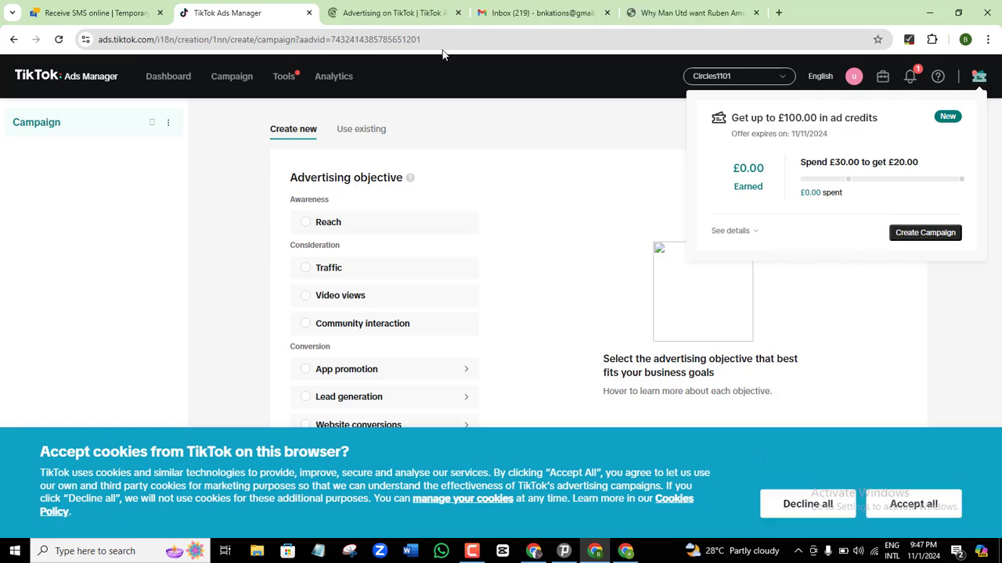
{"action": "left_click", "coordinate": [405, 12]}
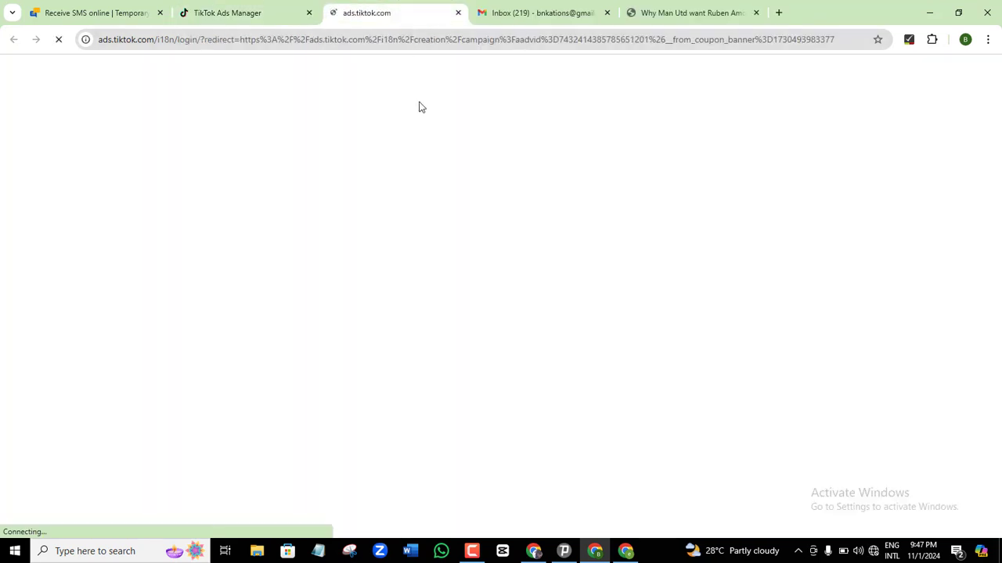
{"action": "left_click", "coordinate": [232, 13]}
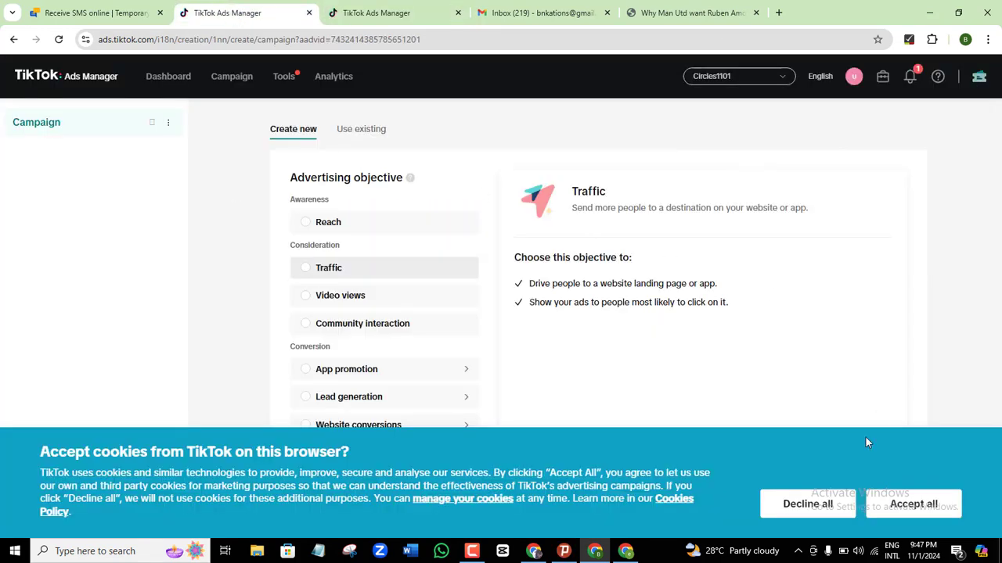
- Accept all cookies, choose Traffic as the advertising objective and continue with the new campaign
{"action": "left_click", "coordinate": [917, 505]}
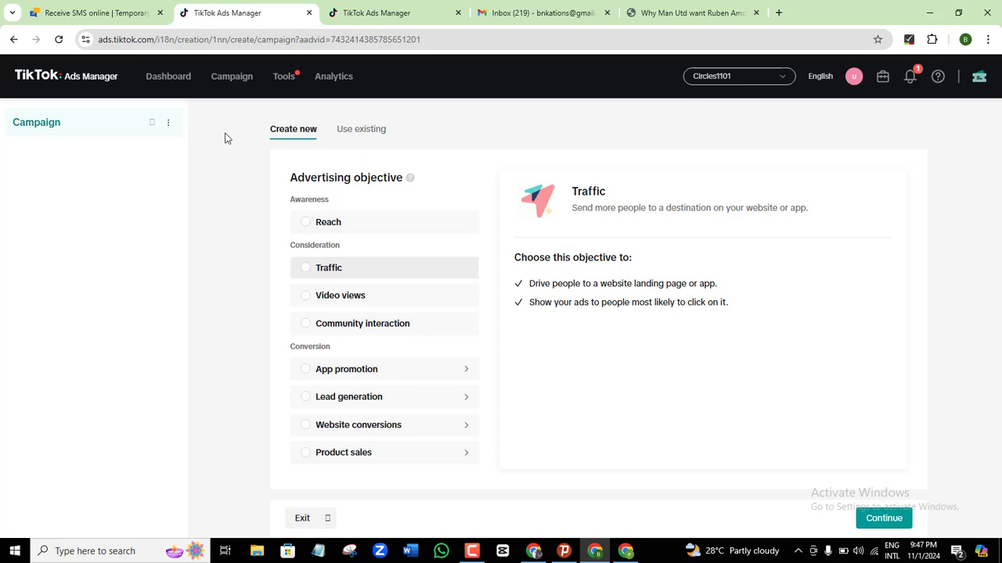
{"action": "mouse_move", "coordinate": [285, 78]}
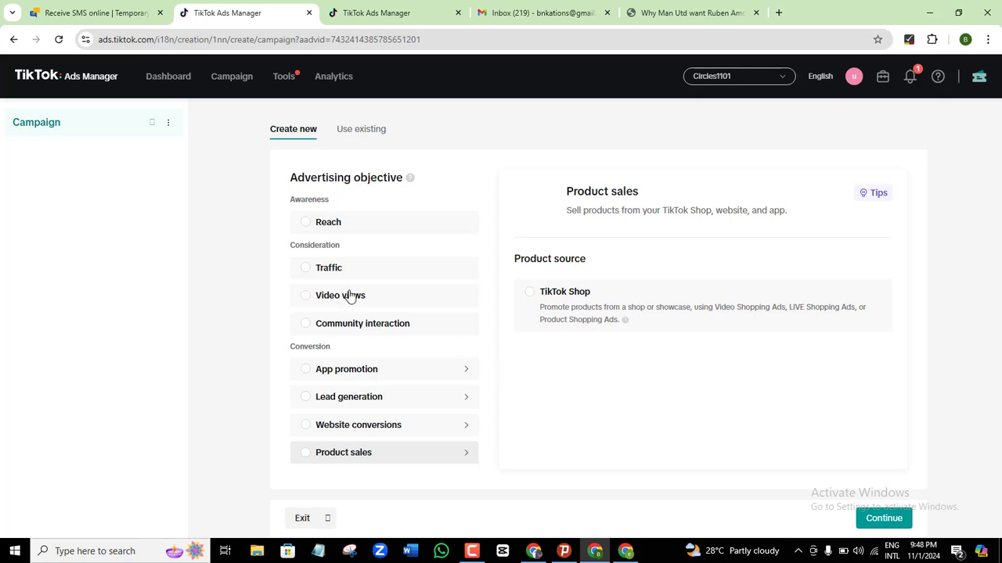
{"action": "left_click", "coordinate": [301, 267]}
{"action": "left_click", "coordinate": [882, 521]}
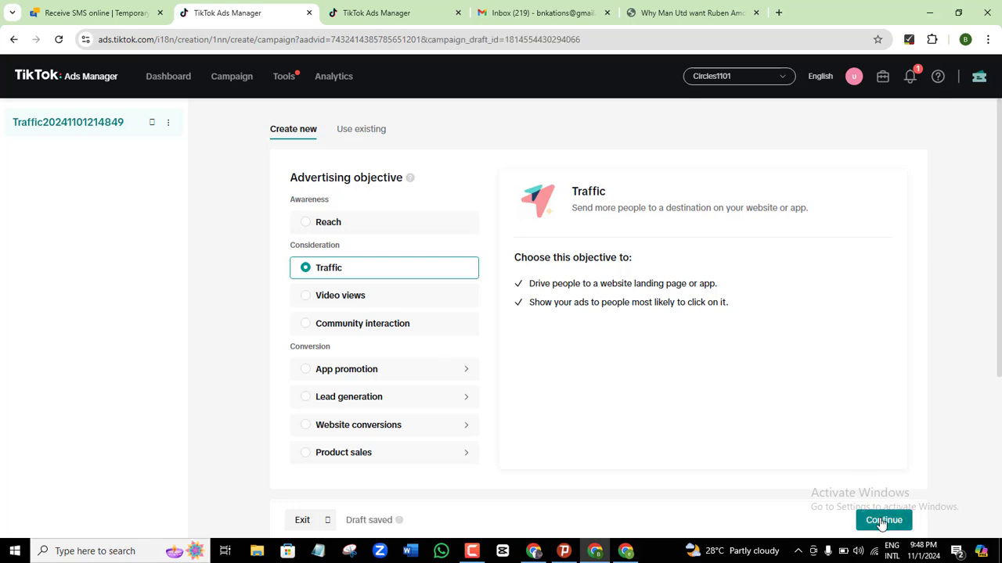